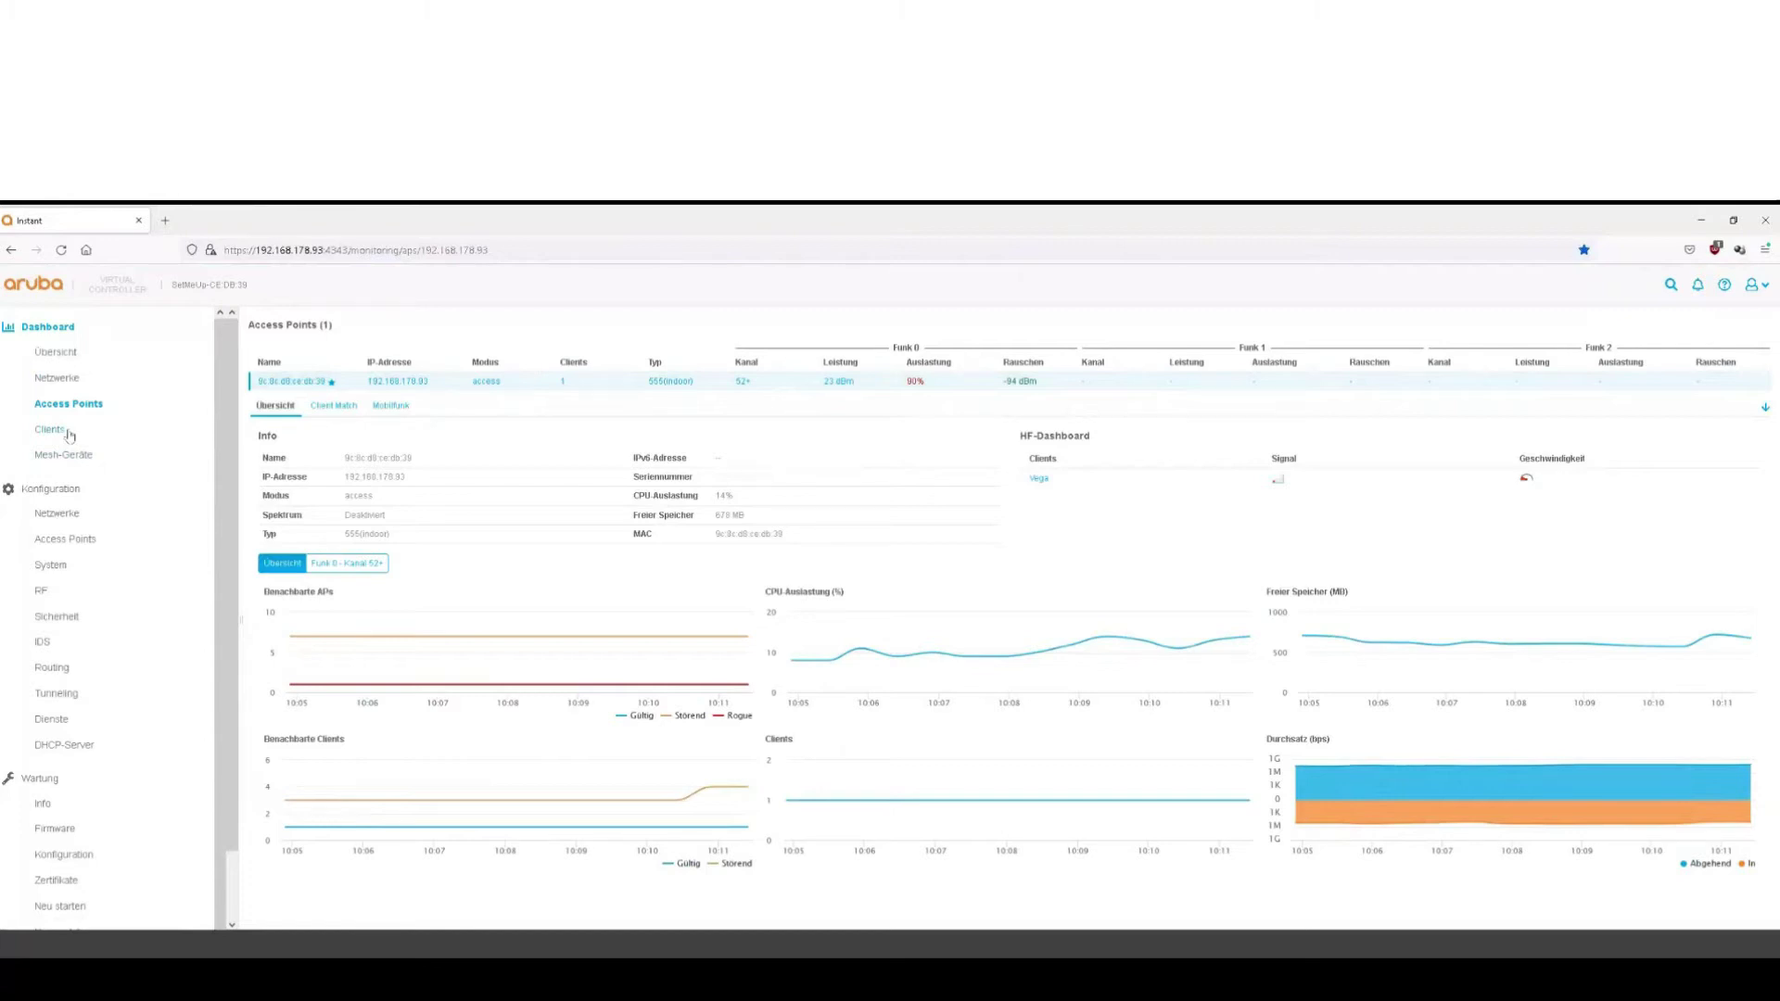
Step: Show the Clients list of the access point with the connected devices Vega and S20
{"action": "left_click", "coordinate": [50, 431]}
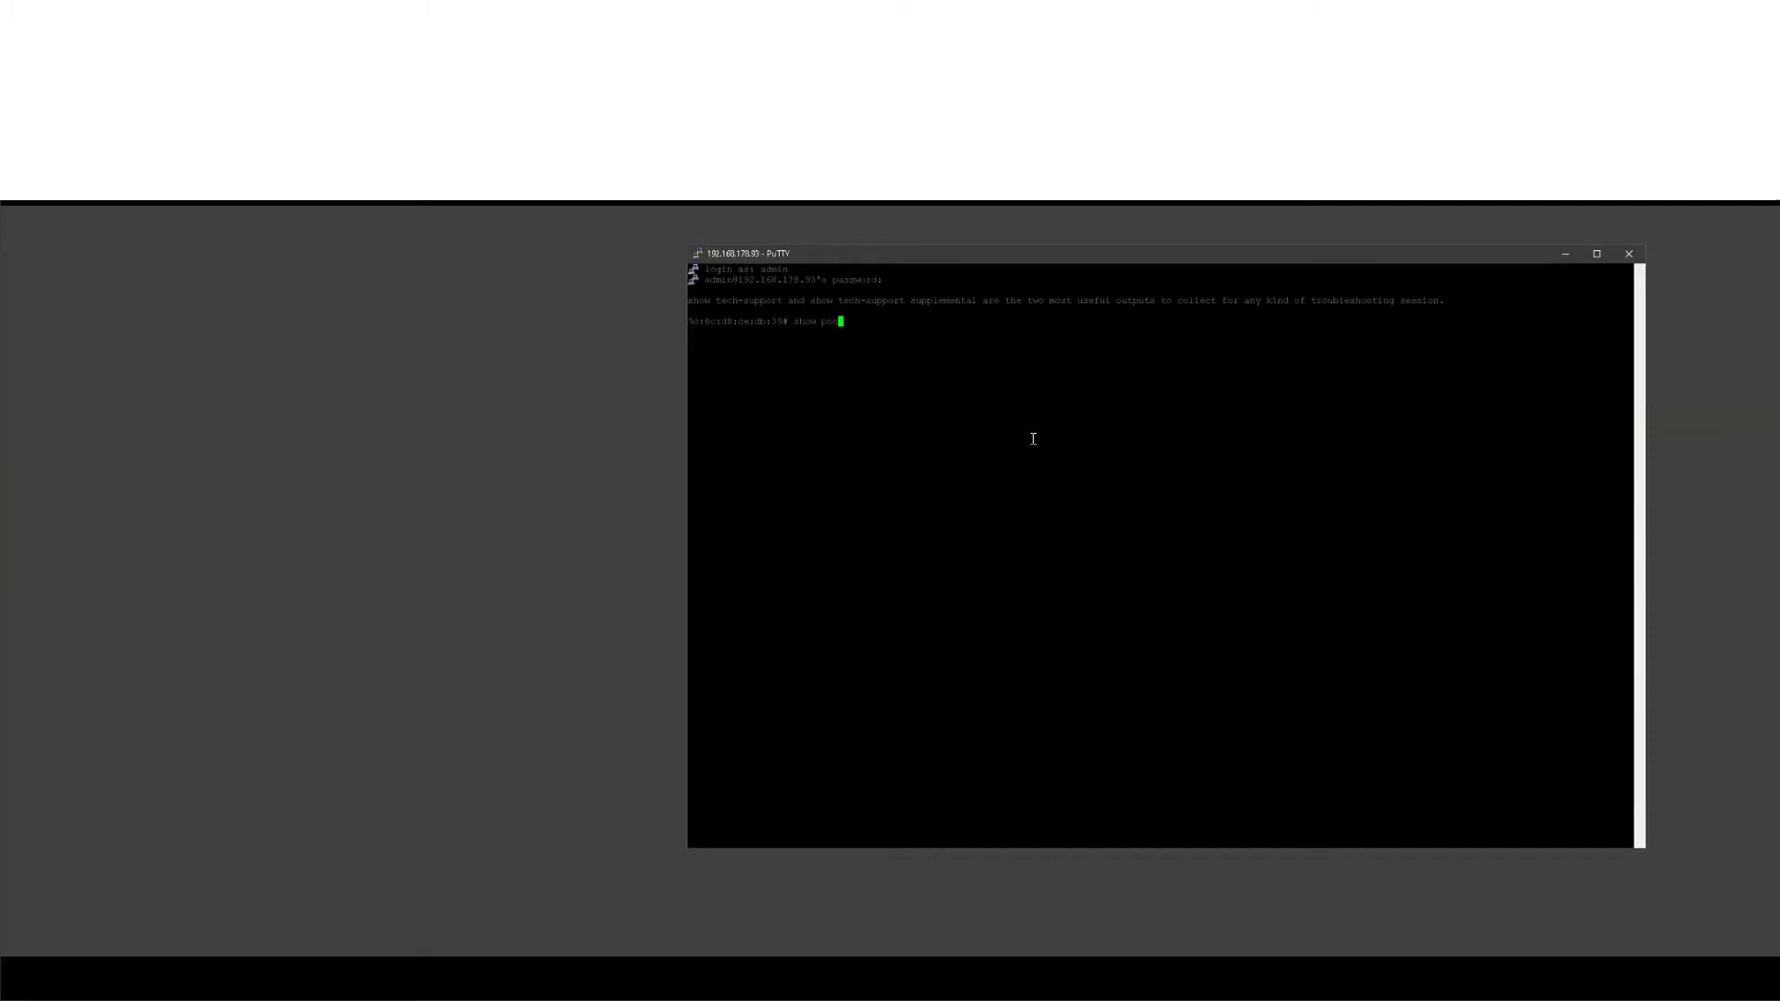
{"action": "type", "text": "p"}
Step: Run 'show pcap' and 'show ap monitor status', then select the first radio's BSSID from the WLAN Interface table
{"action": "key", "text": "Return"}
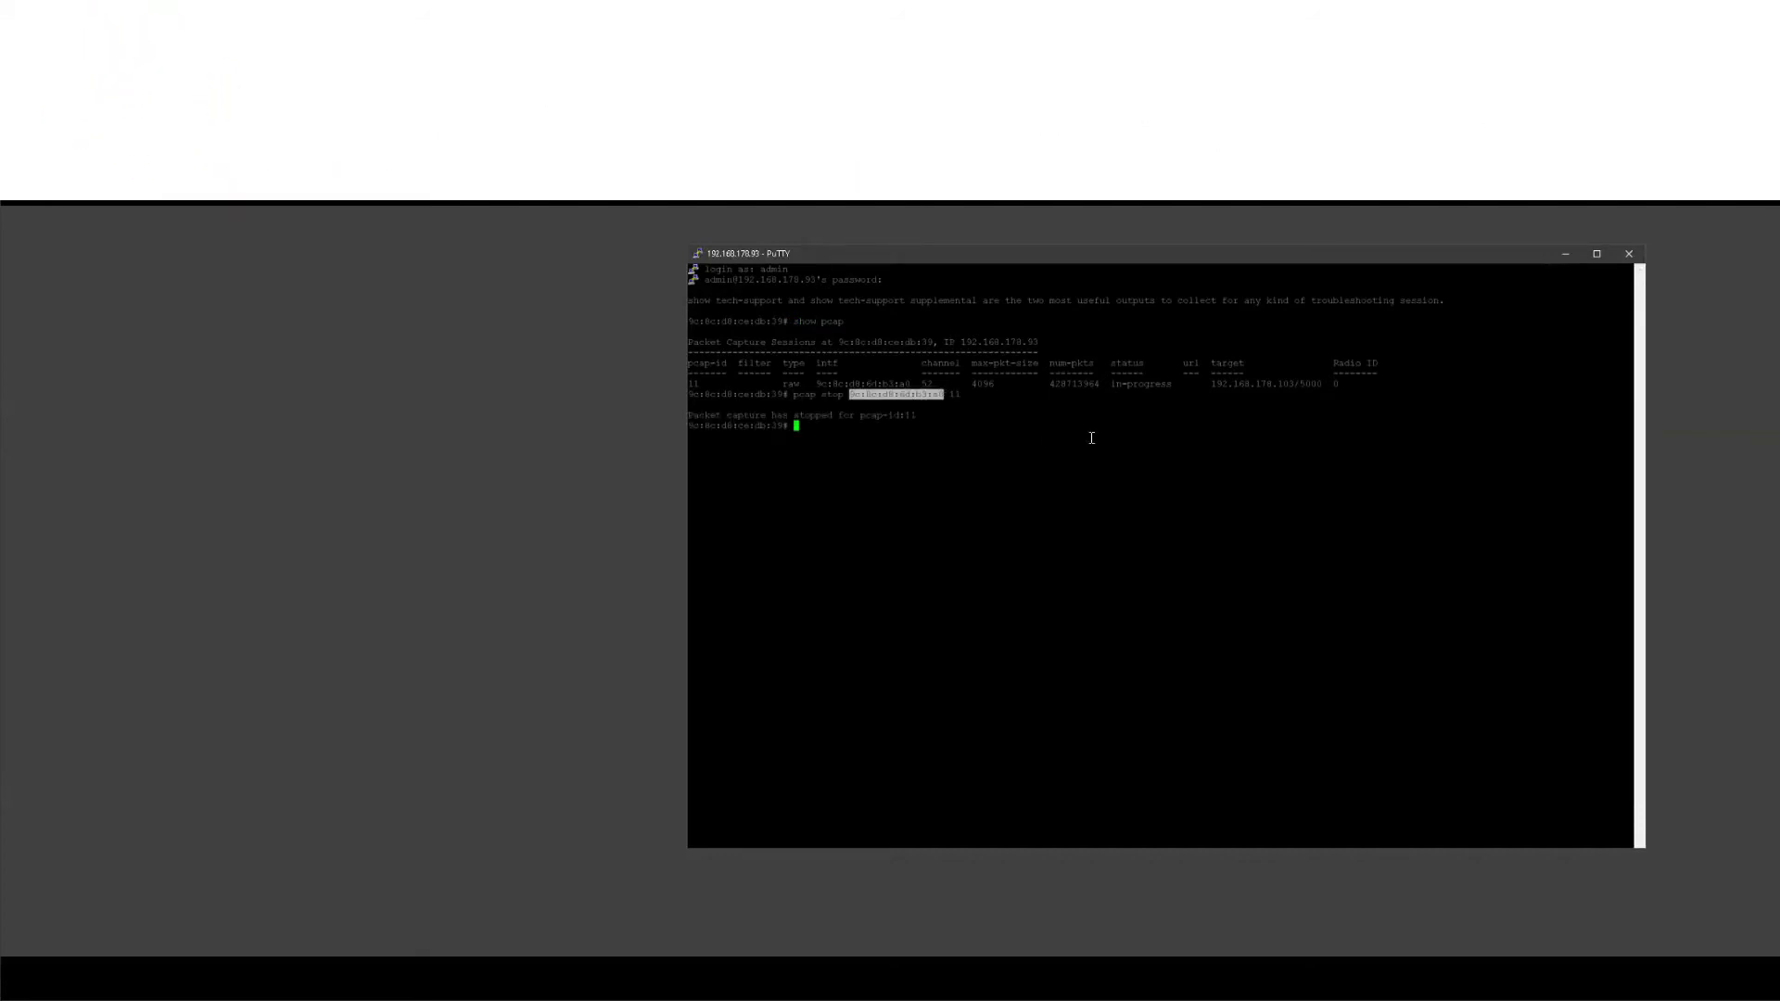
{"action": "type", "text": "sh"}
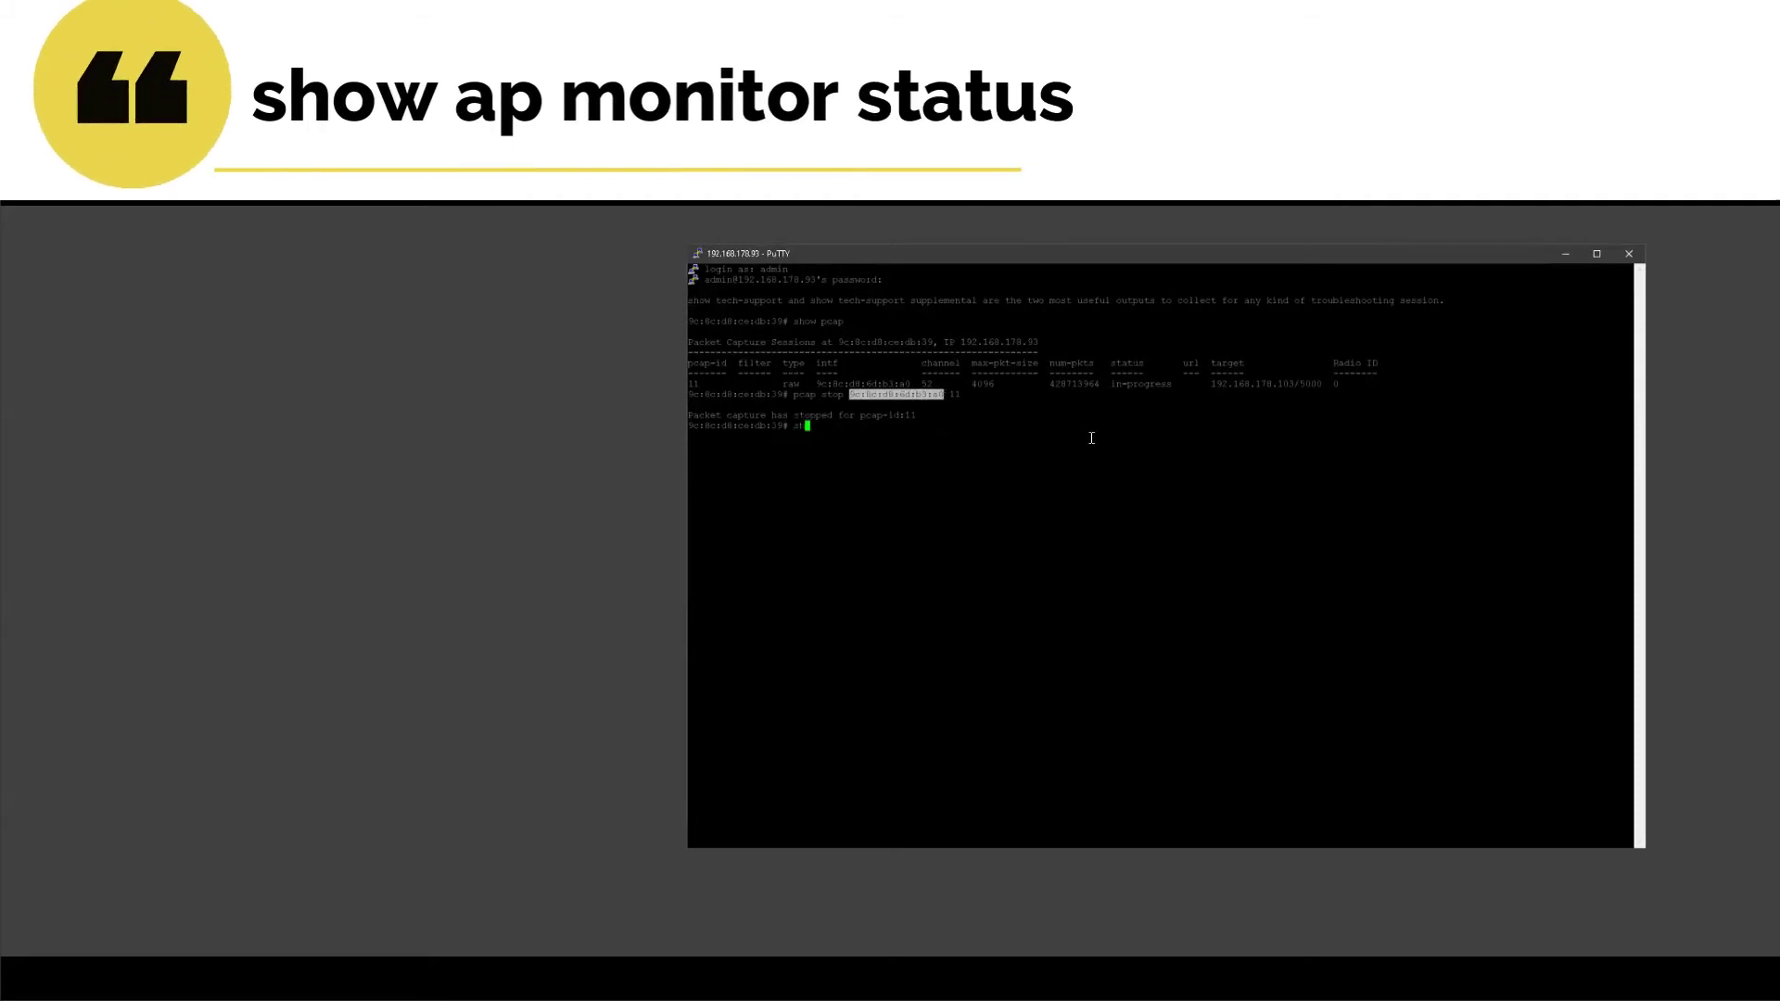
{"action": "type", "text": "ow ap "}
{"action": "type", "text": "monitor"}
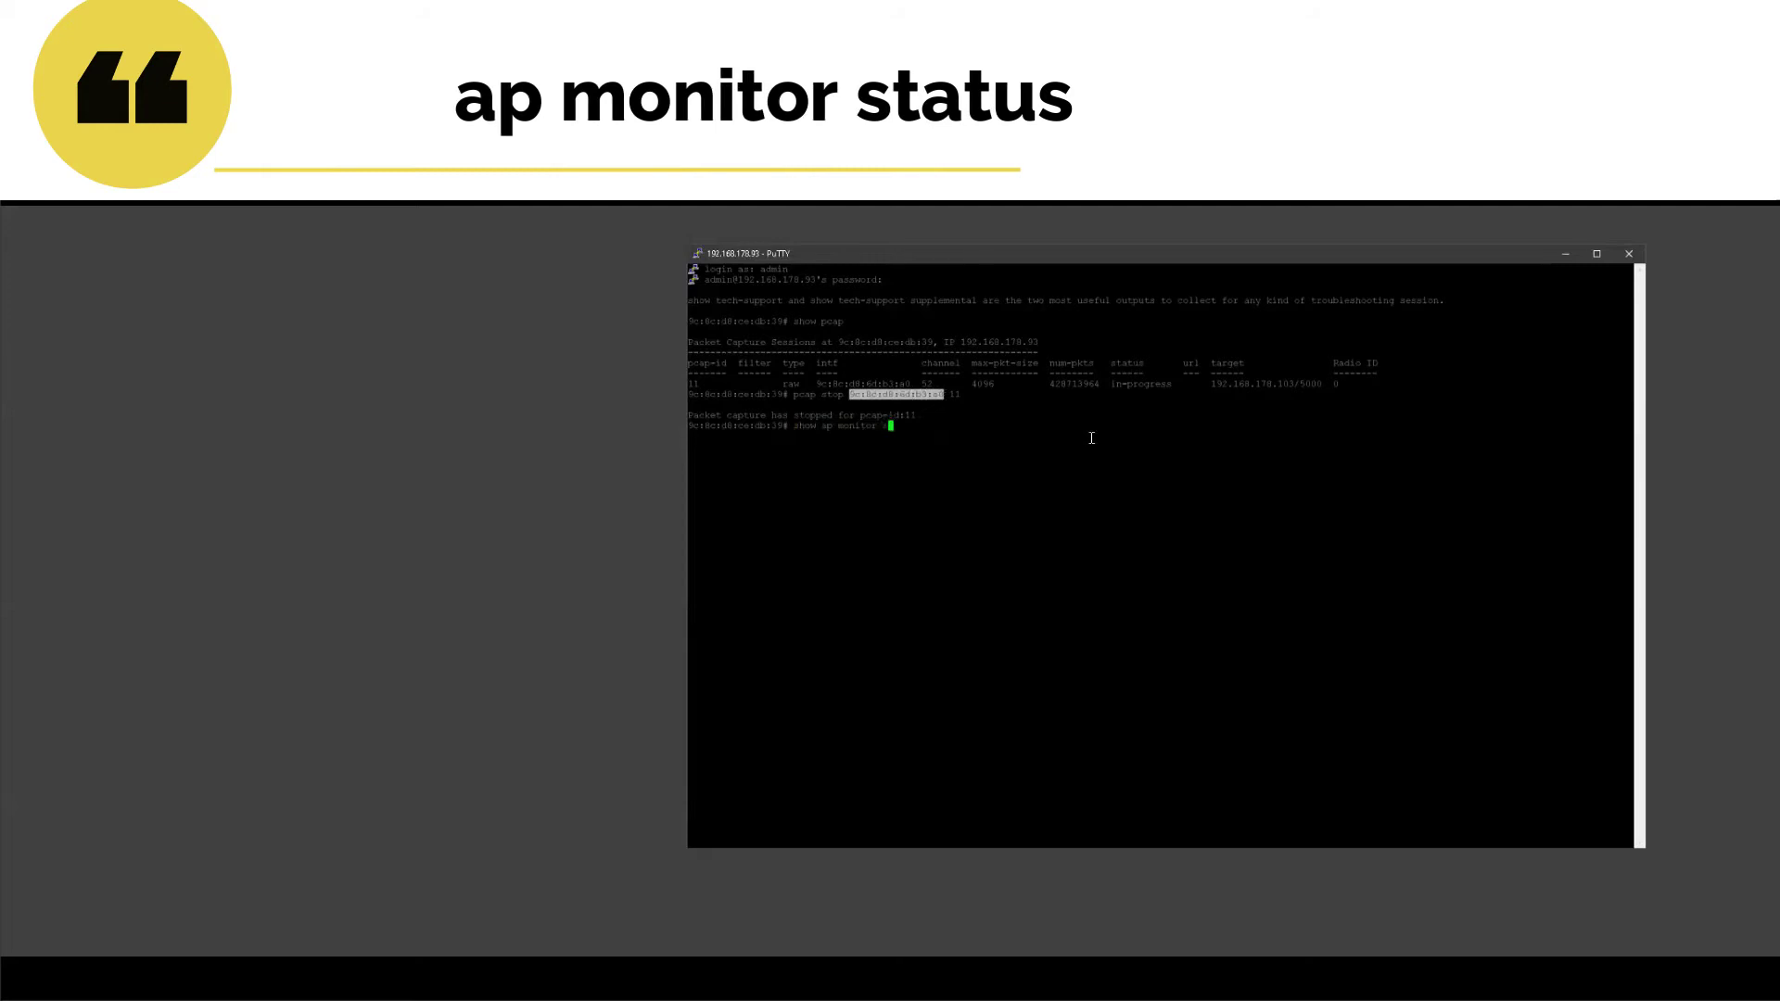
{"action": "type", "text": " status"}
{"action": "key", "text": "Return"}
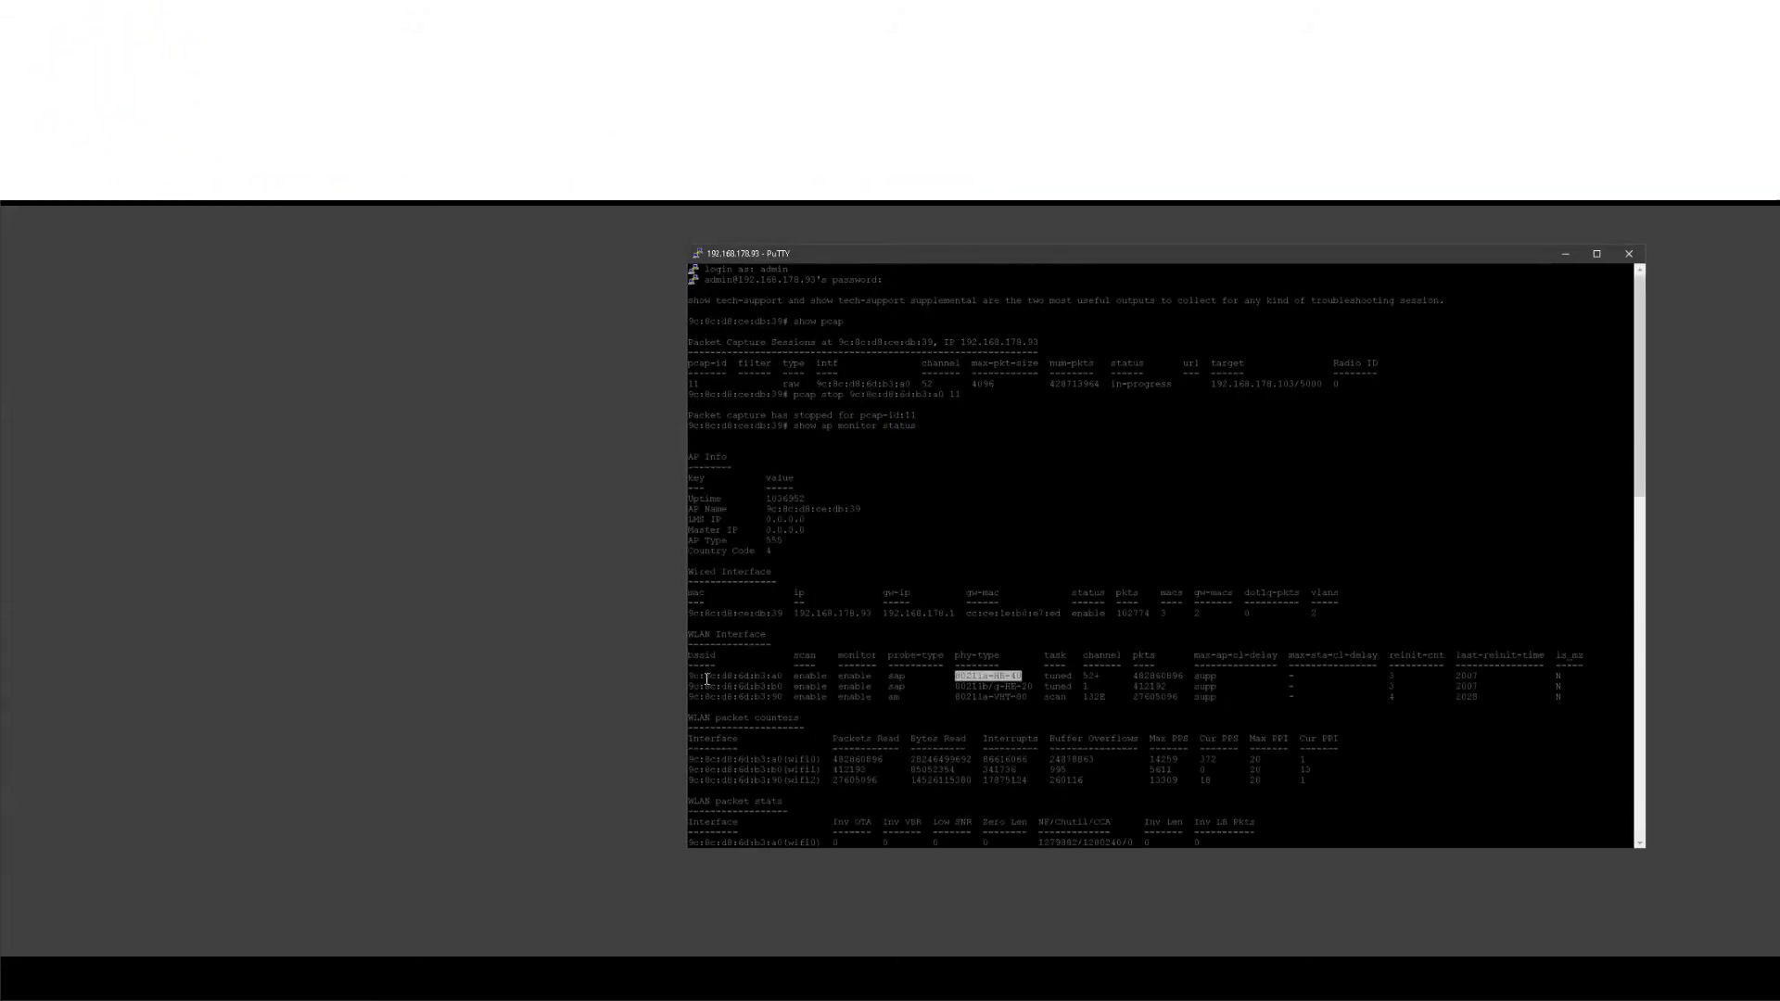
{"action": "left_click_drag", "start_coordinate": [689, 675], "coordinate": [782, 676]}
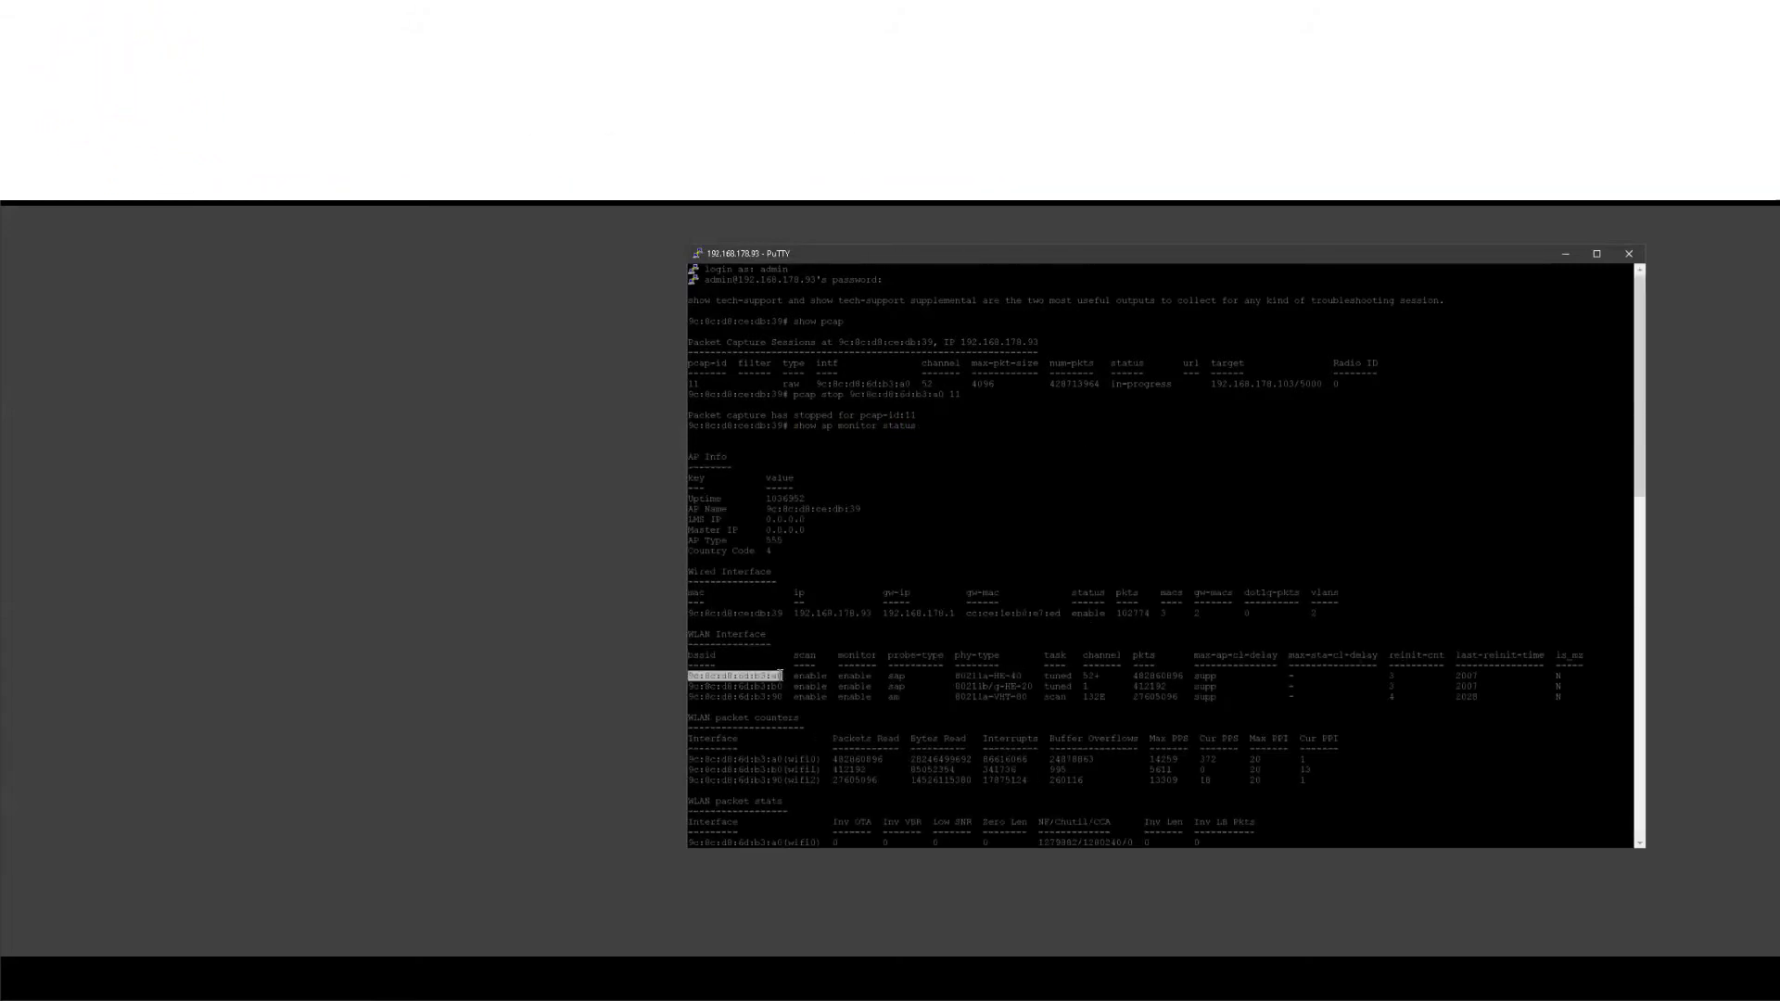
{"action": "type", "text": "pca"}
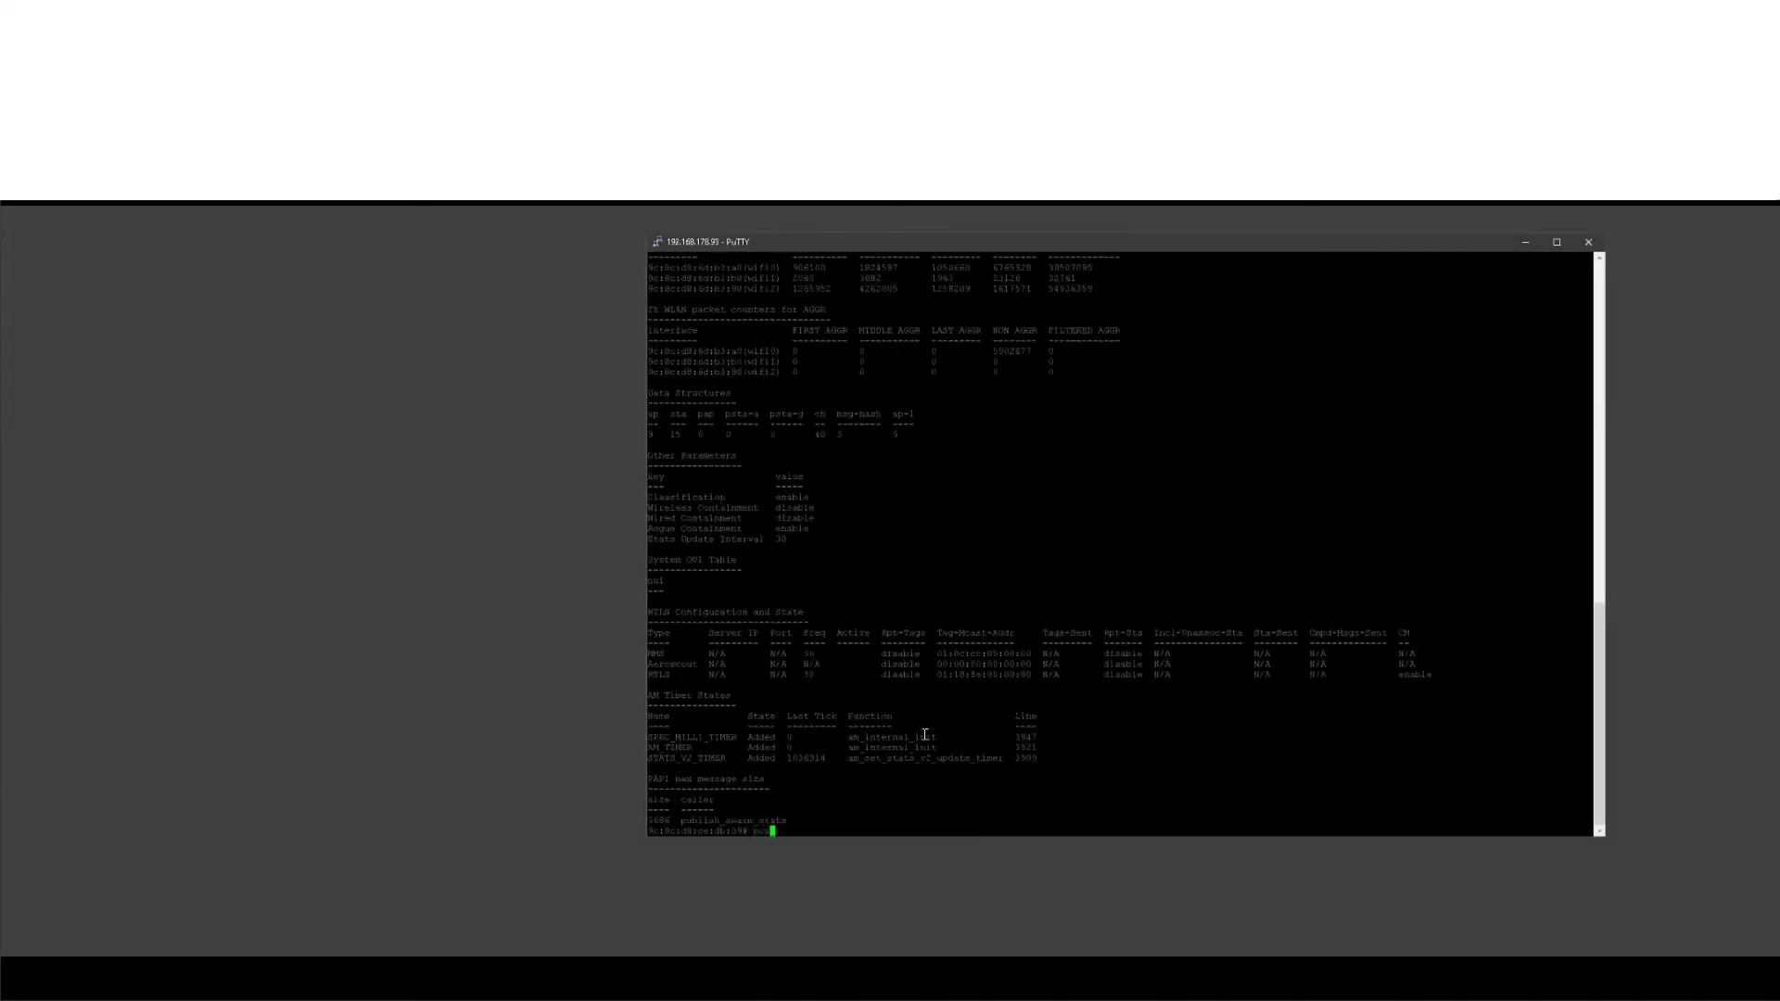
{"action": "type", "text": "p start"}
Step: Run 'pcap start' with the pasted BSSID, the Omnipeek IP, port 5000, 1, 4096; rerun it without the channel
{"action": "right_click", "coordinate": [956, 810]}
{"action": "type", "text": "1"}
{"action": "type", "text": "92.168.178.10"}
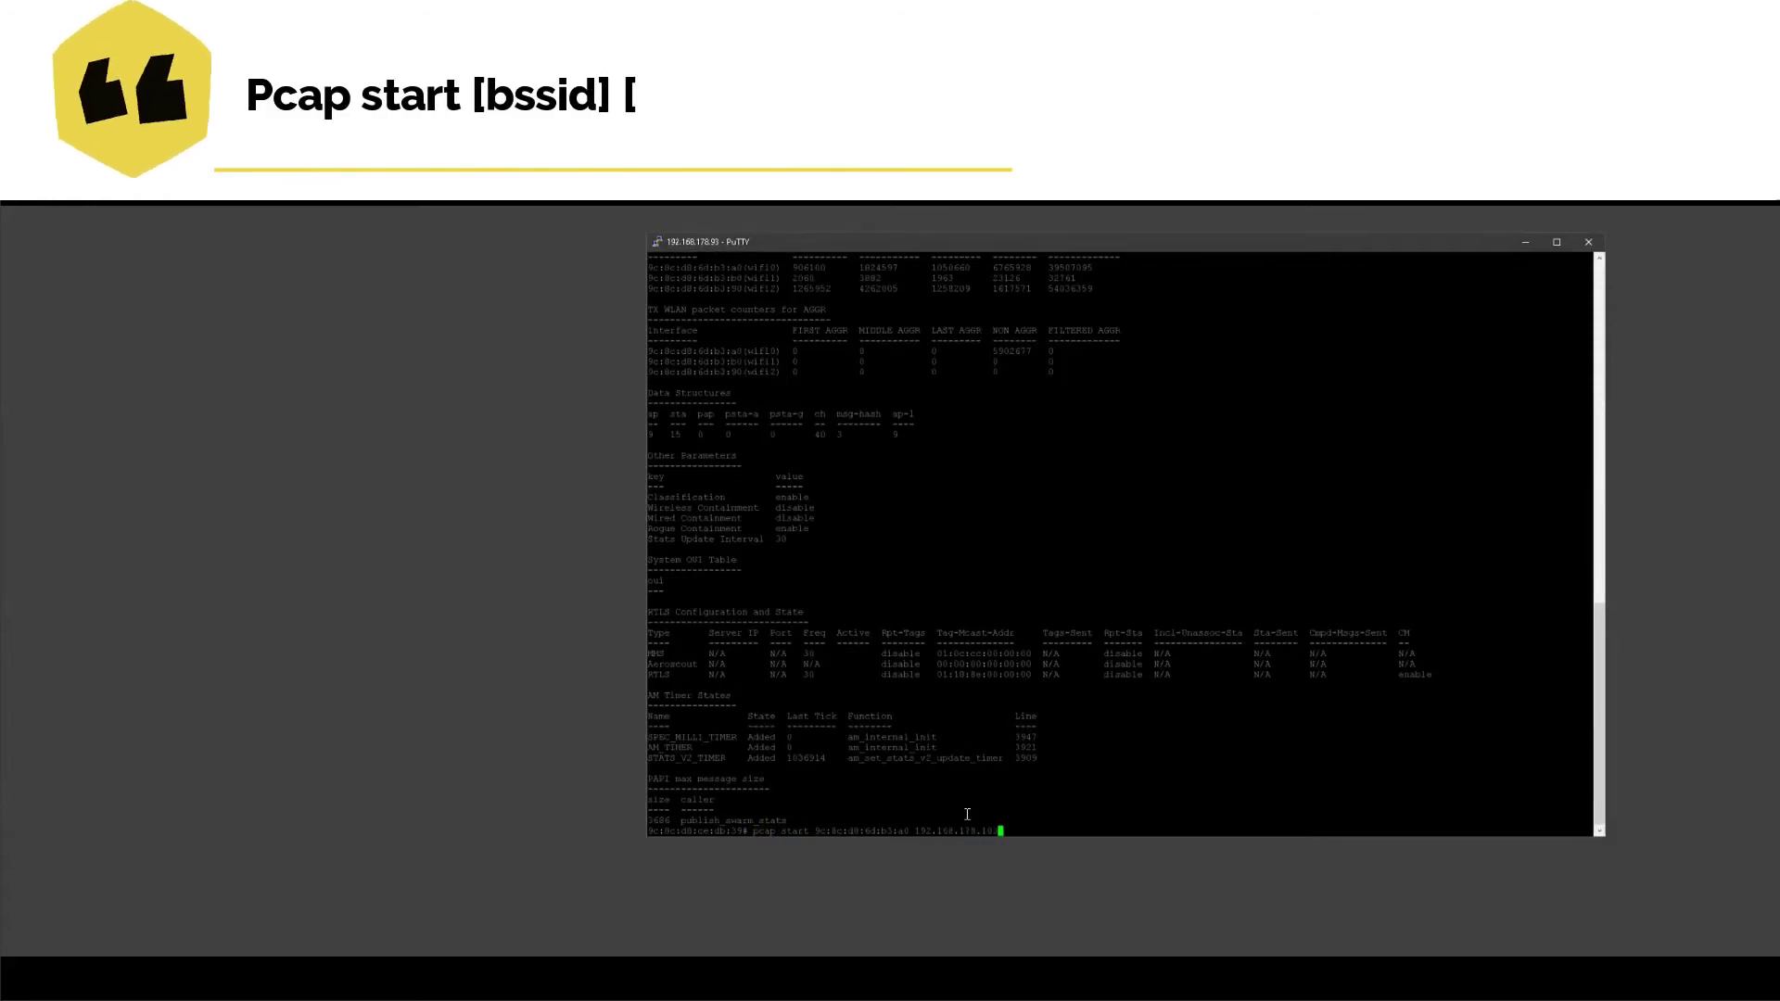
{"action": "type", "text": "0"}
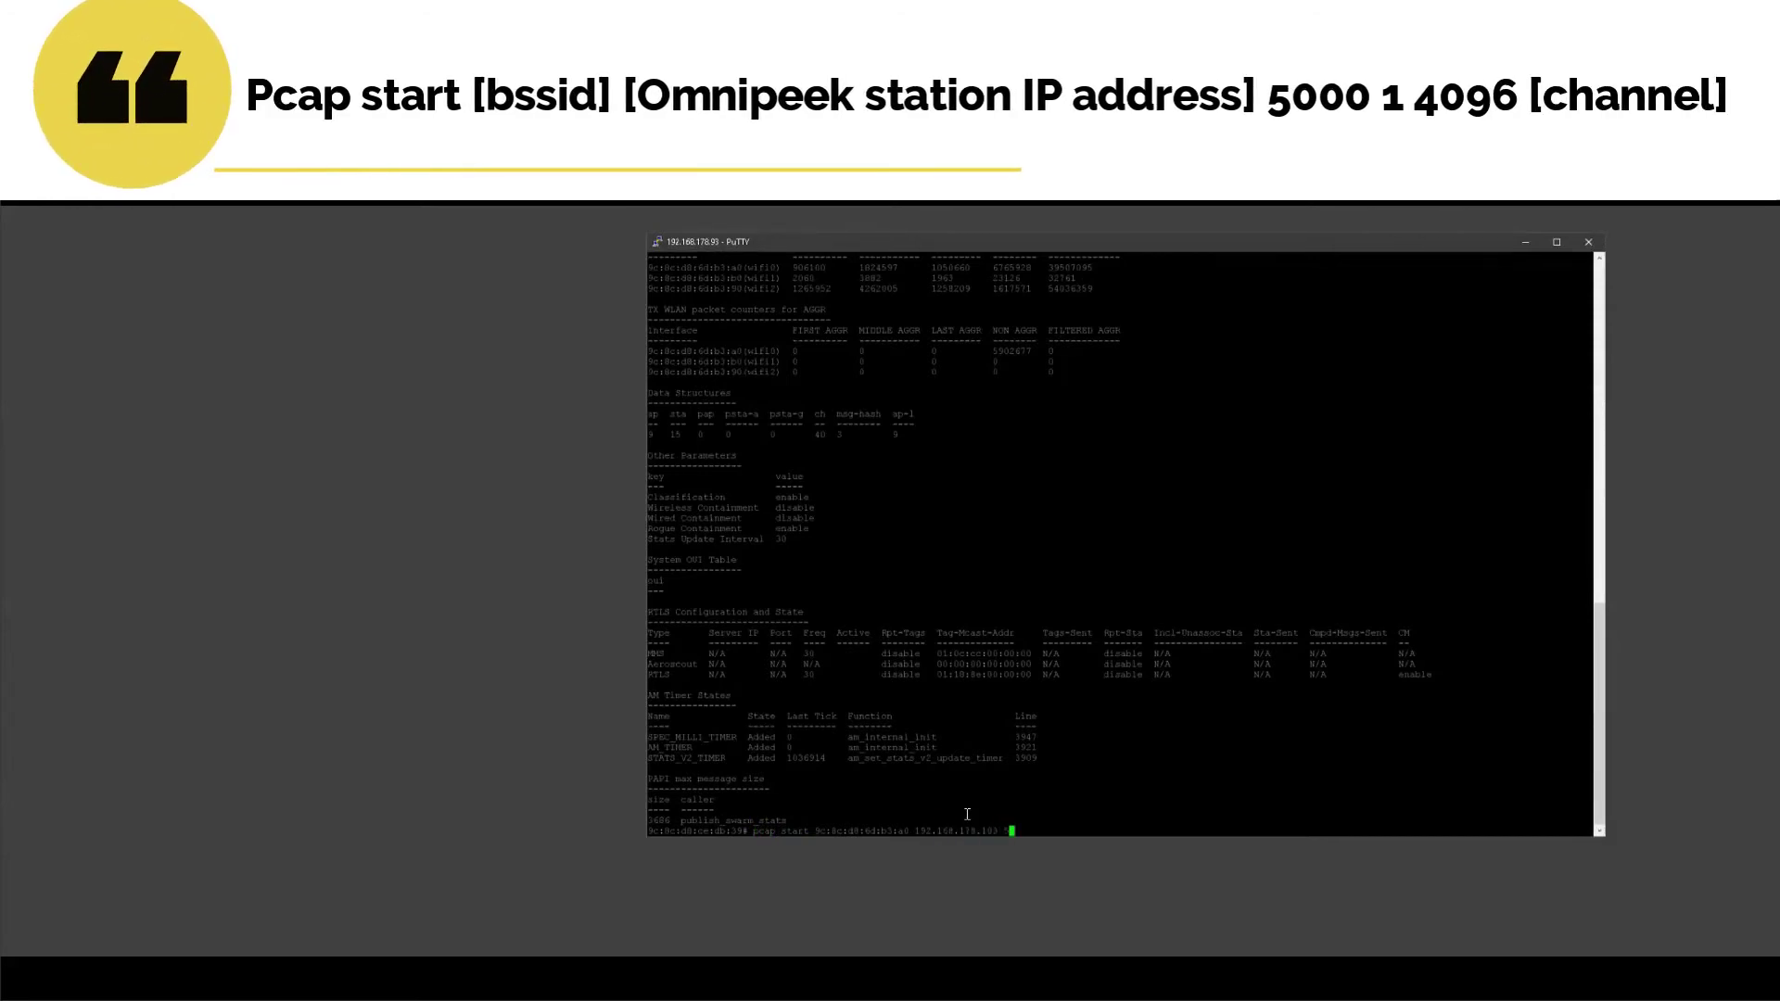
{"action": "type", "text": " 5000"}
{"action": "type", "text": " 1 40"}
{"action": "type", "text": "96 1"}
{"action": "type", "text": "2"}
{"action": "key", "text": "Return"}
{"action": "key", "text": "Up"}
{"action": "key", "text": "BackSpace"}
{"action": "key", "text": "BackSpace"}
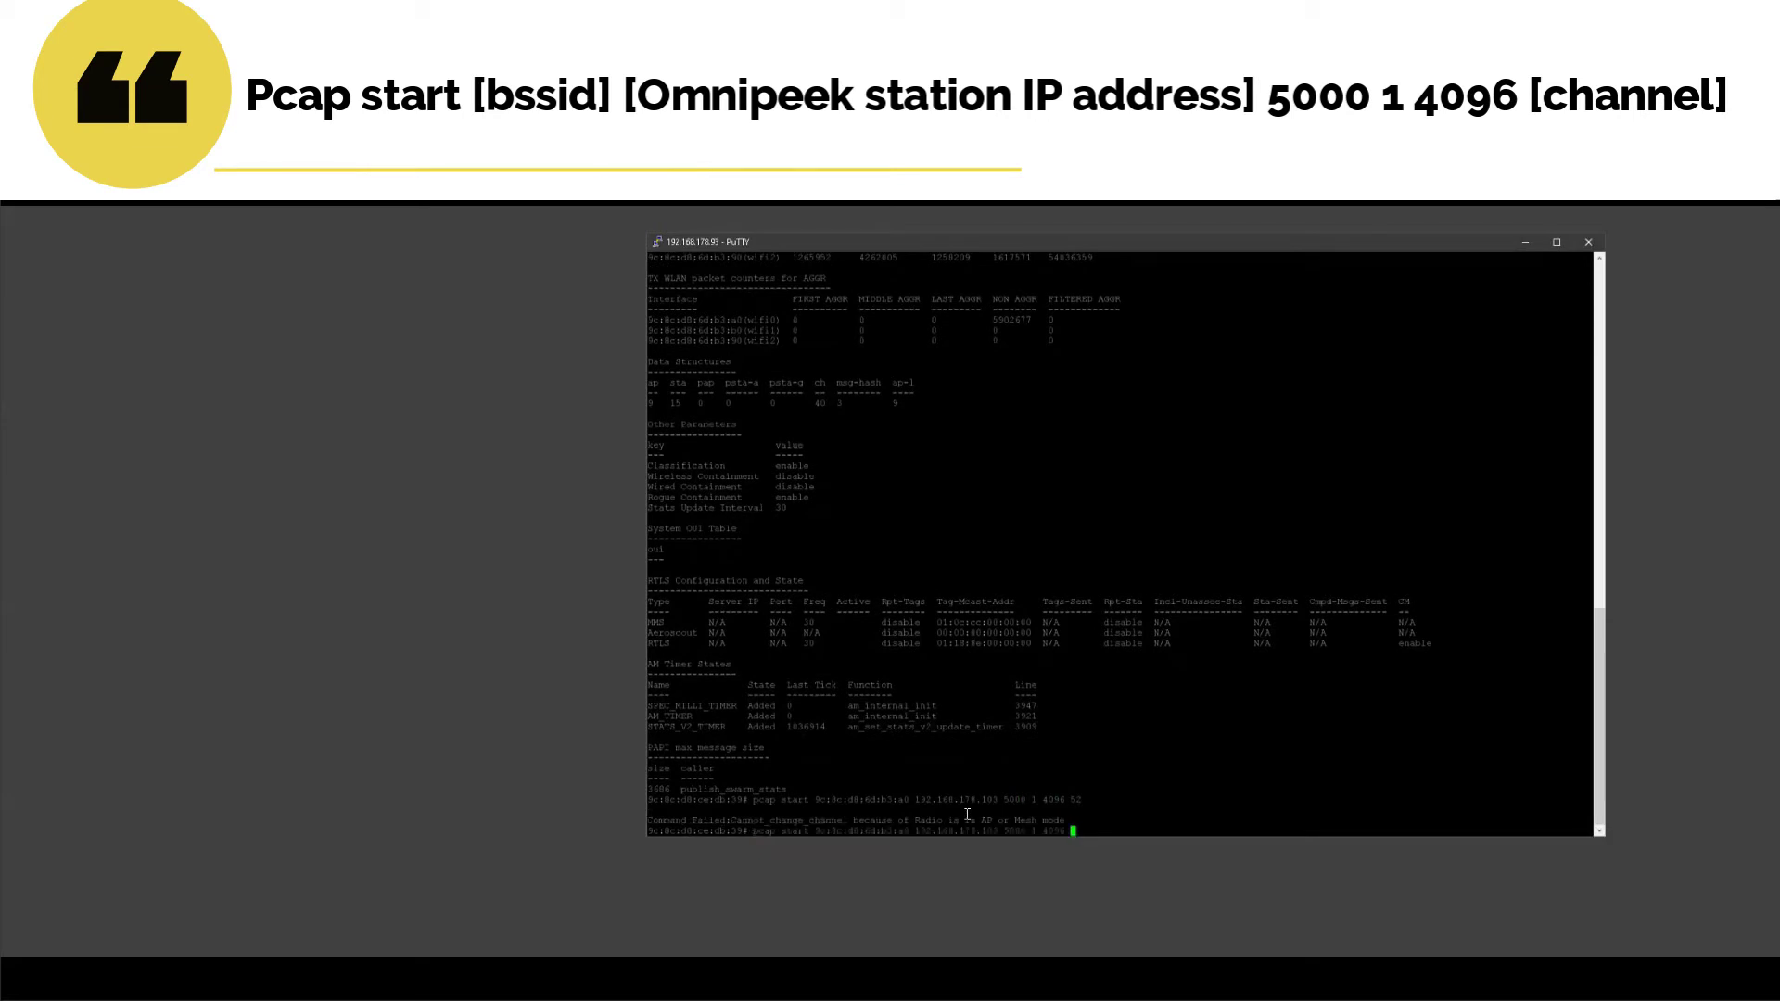
{"action": "key", "text": "Left"}
{"action": "key", "text": "Left"}
{"action": "key", "text": "Left"}
{"action": "key", "text": "Return"}
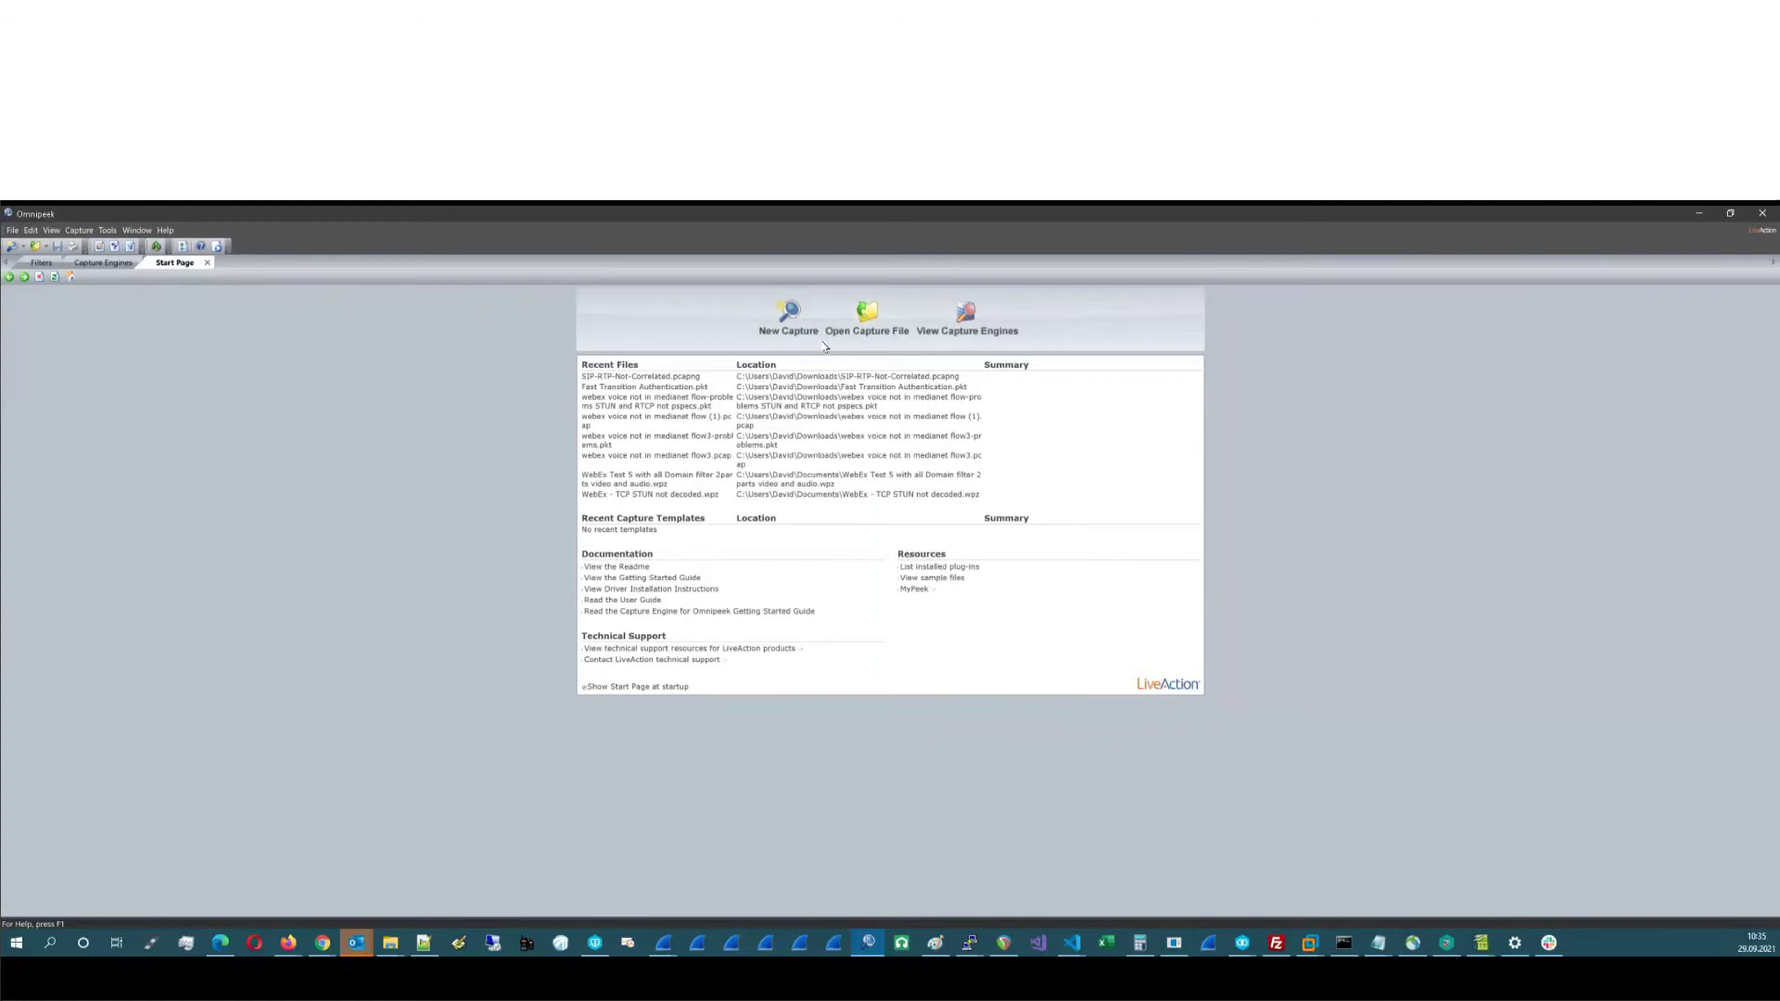
Step: Add a new Access Point Capture Adapter named ArubaAP at IP 192.168.178.93
{"action": "left_click", "coordinate": [798, 322]}
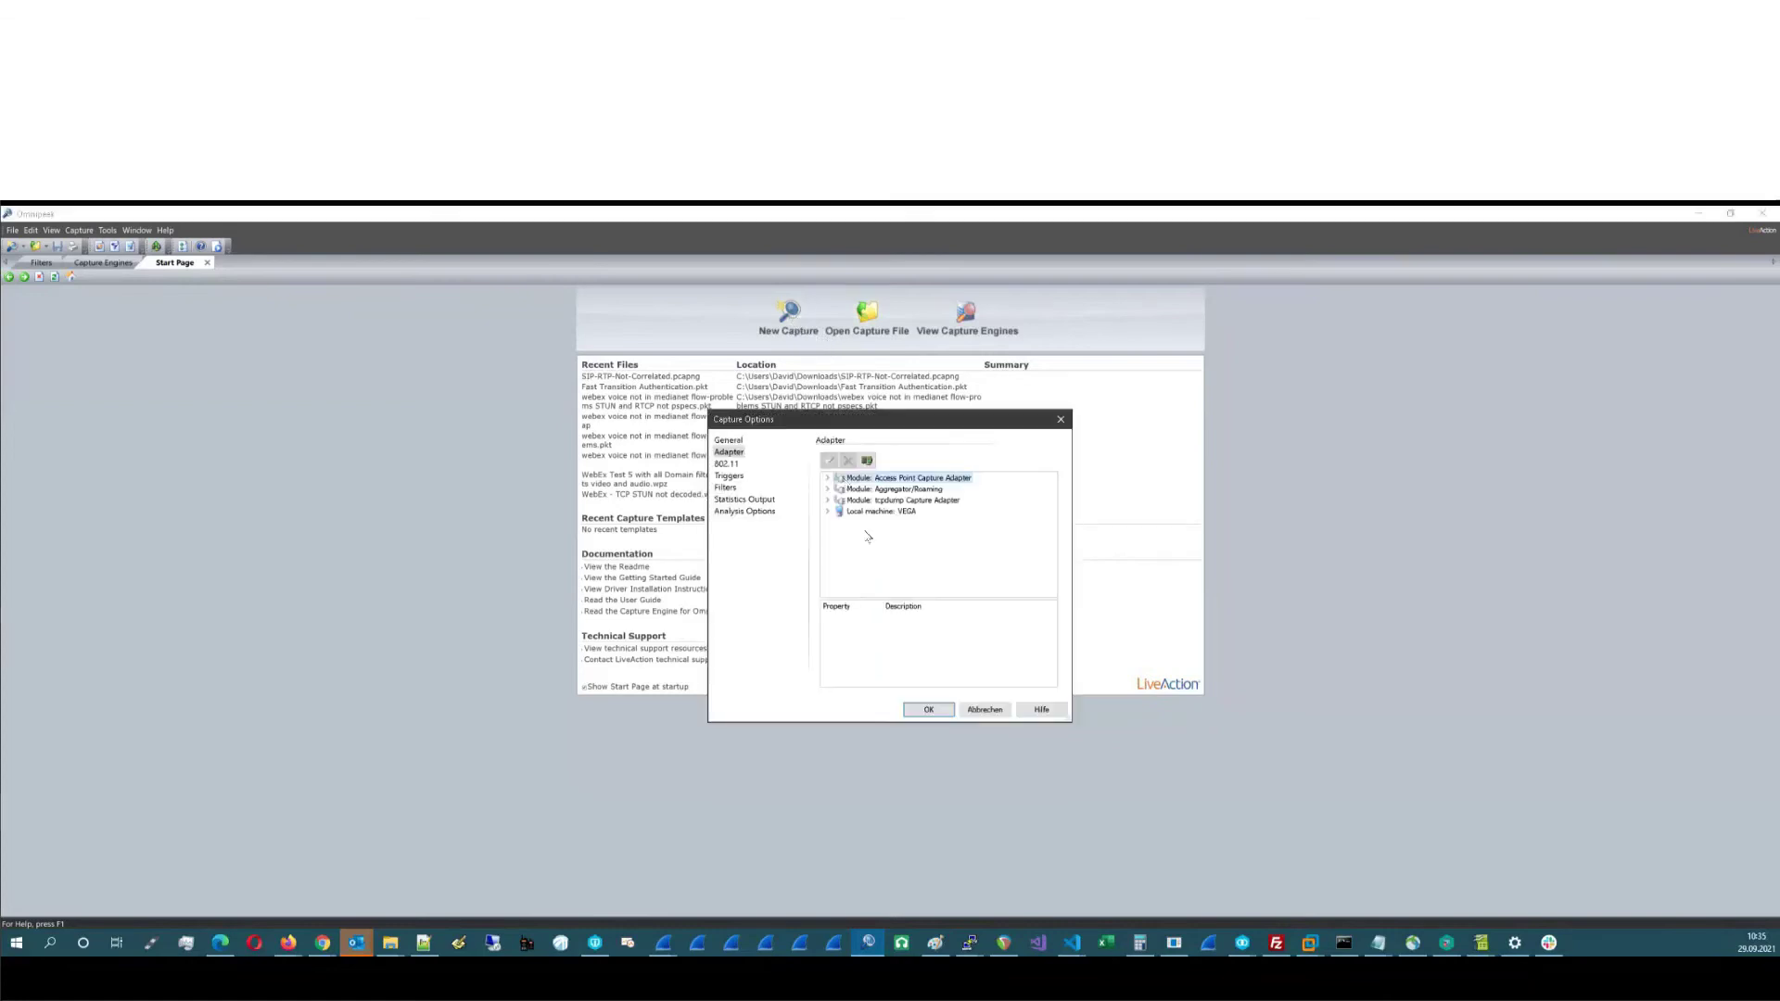
{"action": "left_click", "coordinate": [831, 480]}
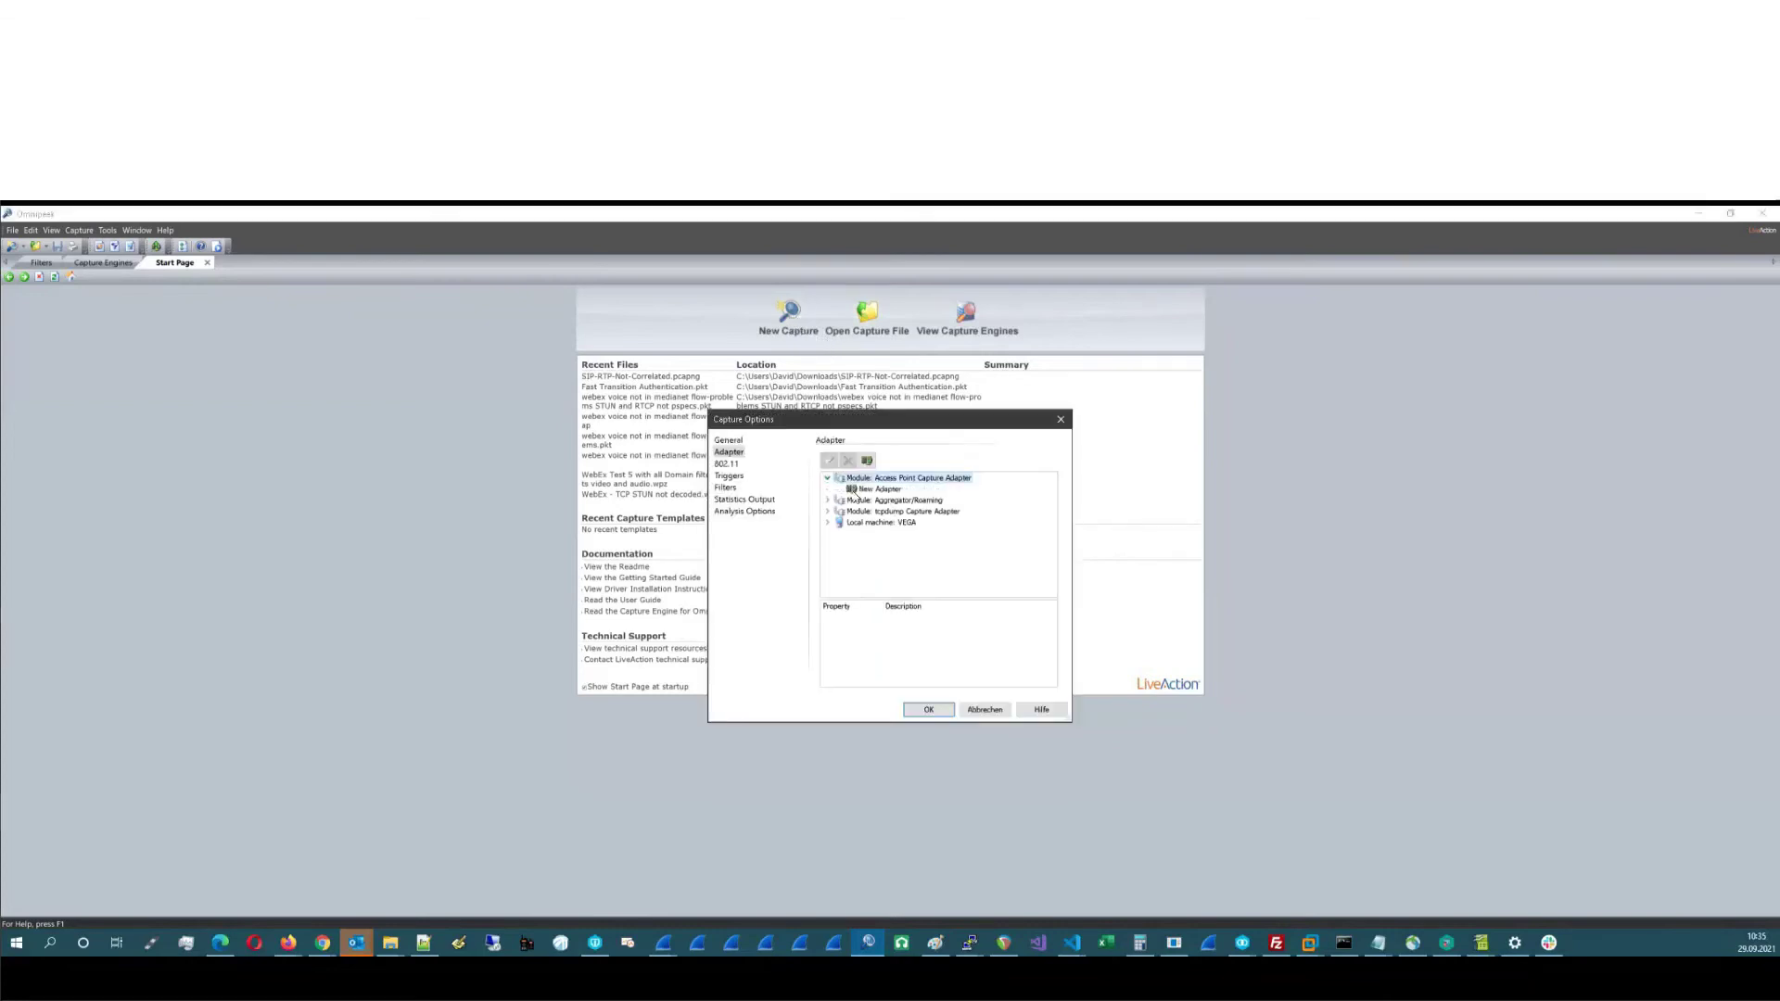
{"action": "left_click", "coordinate": [857, 491]}
{"action": "double_click", "coordinate": [870, 495]}
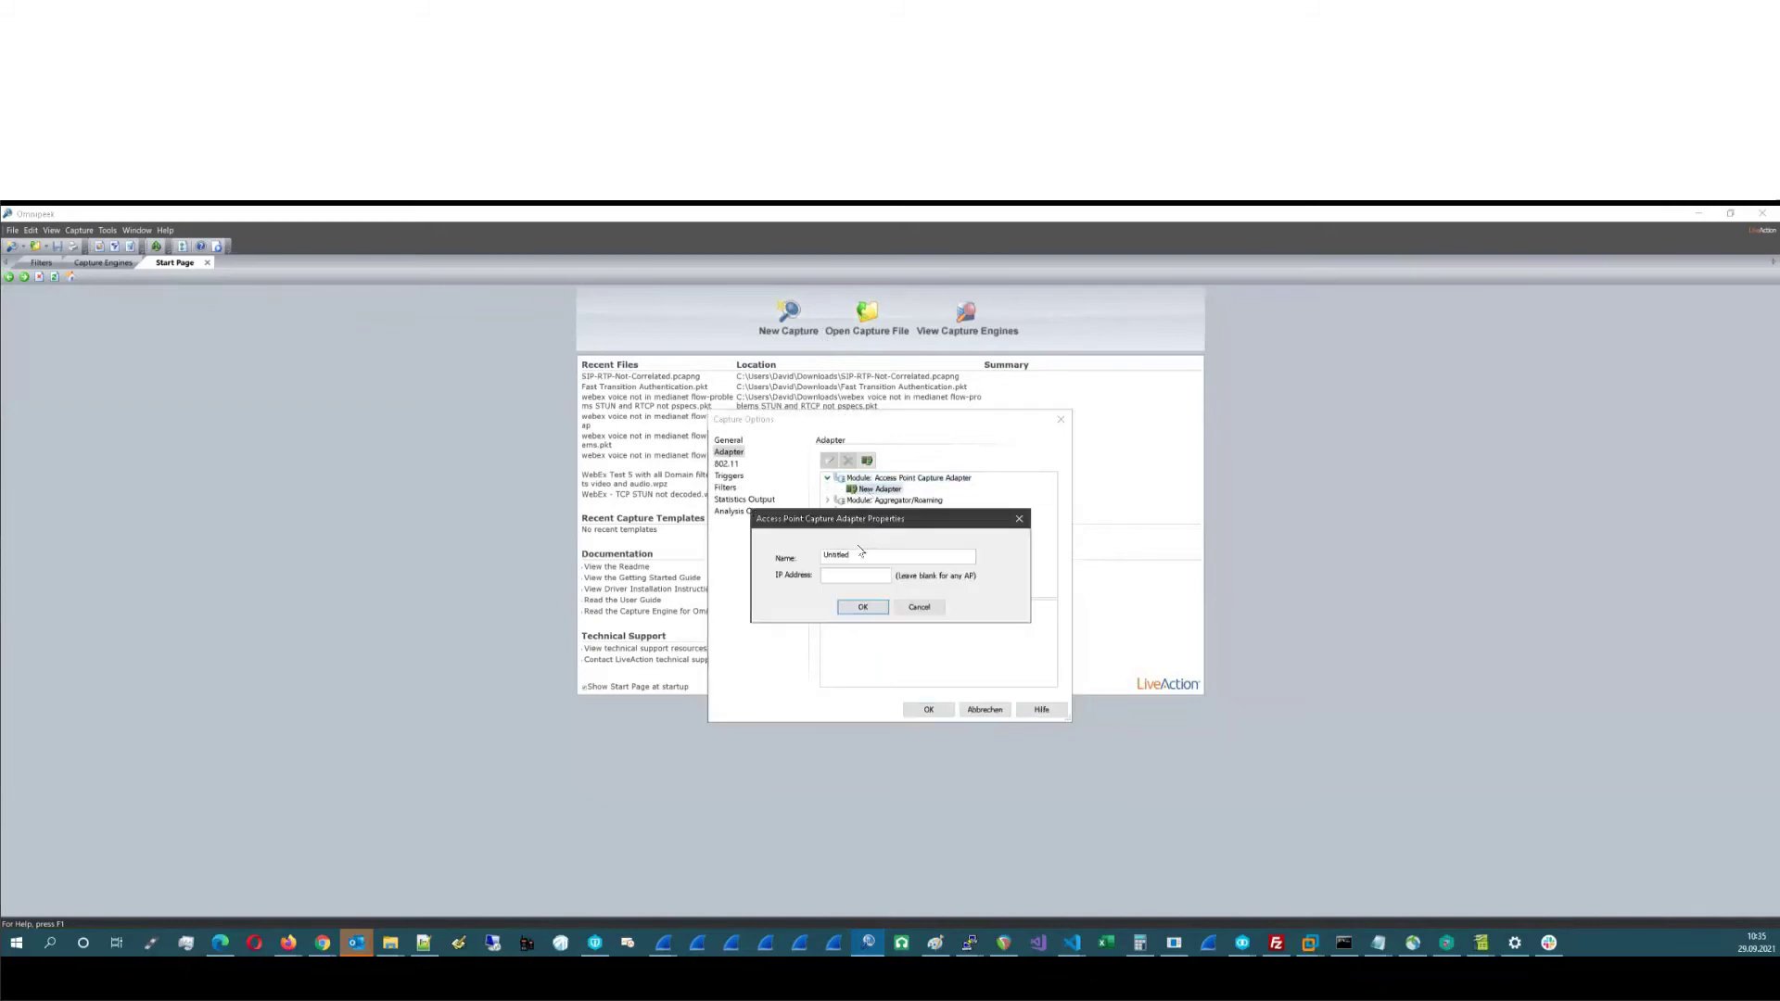
{"action": "type", "text": "ArubaA"}
{"action": "type", "text": "19"}
{"action": "type", "text": "168.178.93"}
{"action": "left_click", "coordinate": [862, 607]}
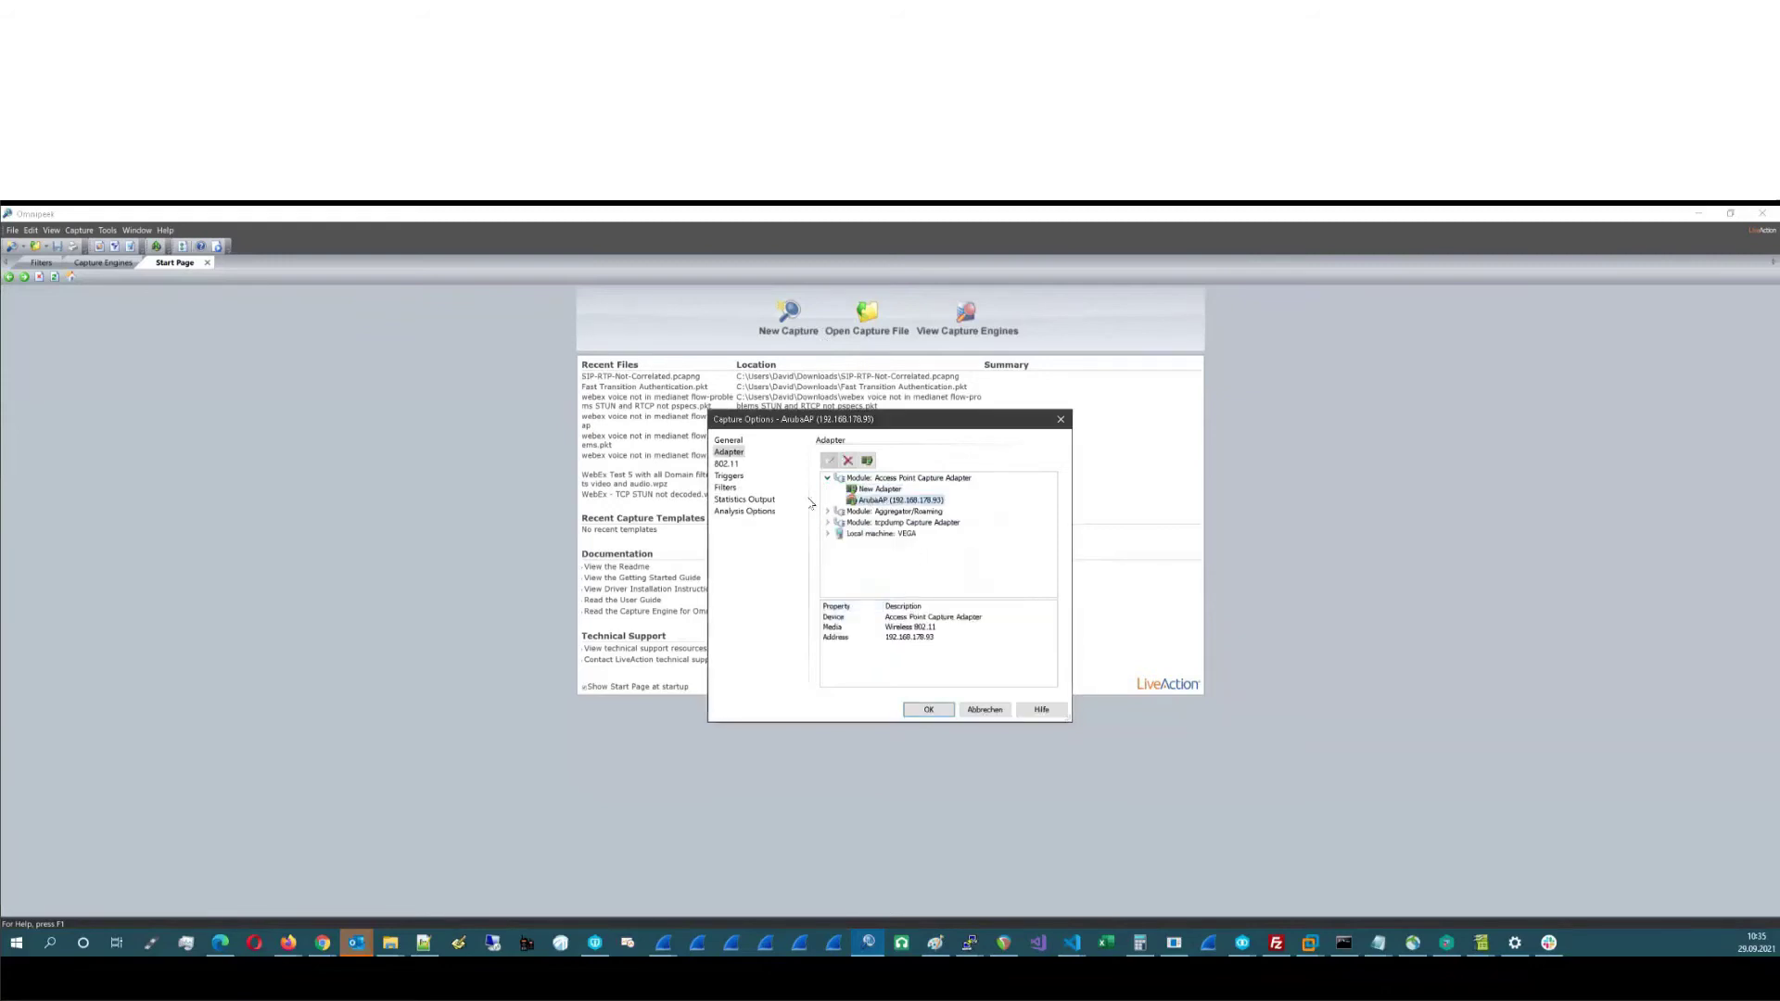
Step: In the 802.11 settings choose the Wifitest decryption key set and review it in the key set editor
{"action": "left_click", "coordinate": [732, 465]}
{"action": "left_click", "coordinate": [959, 529]}
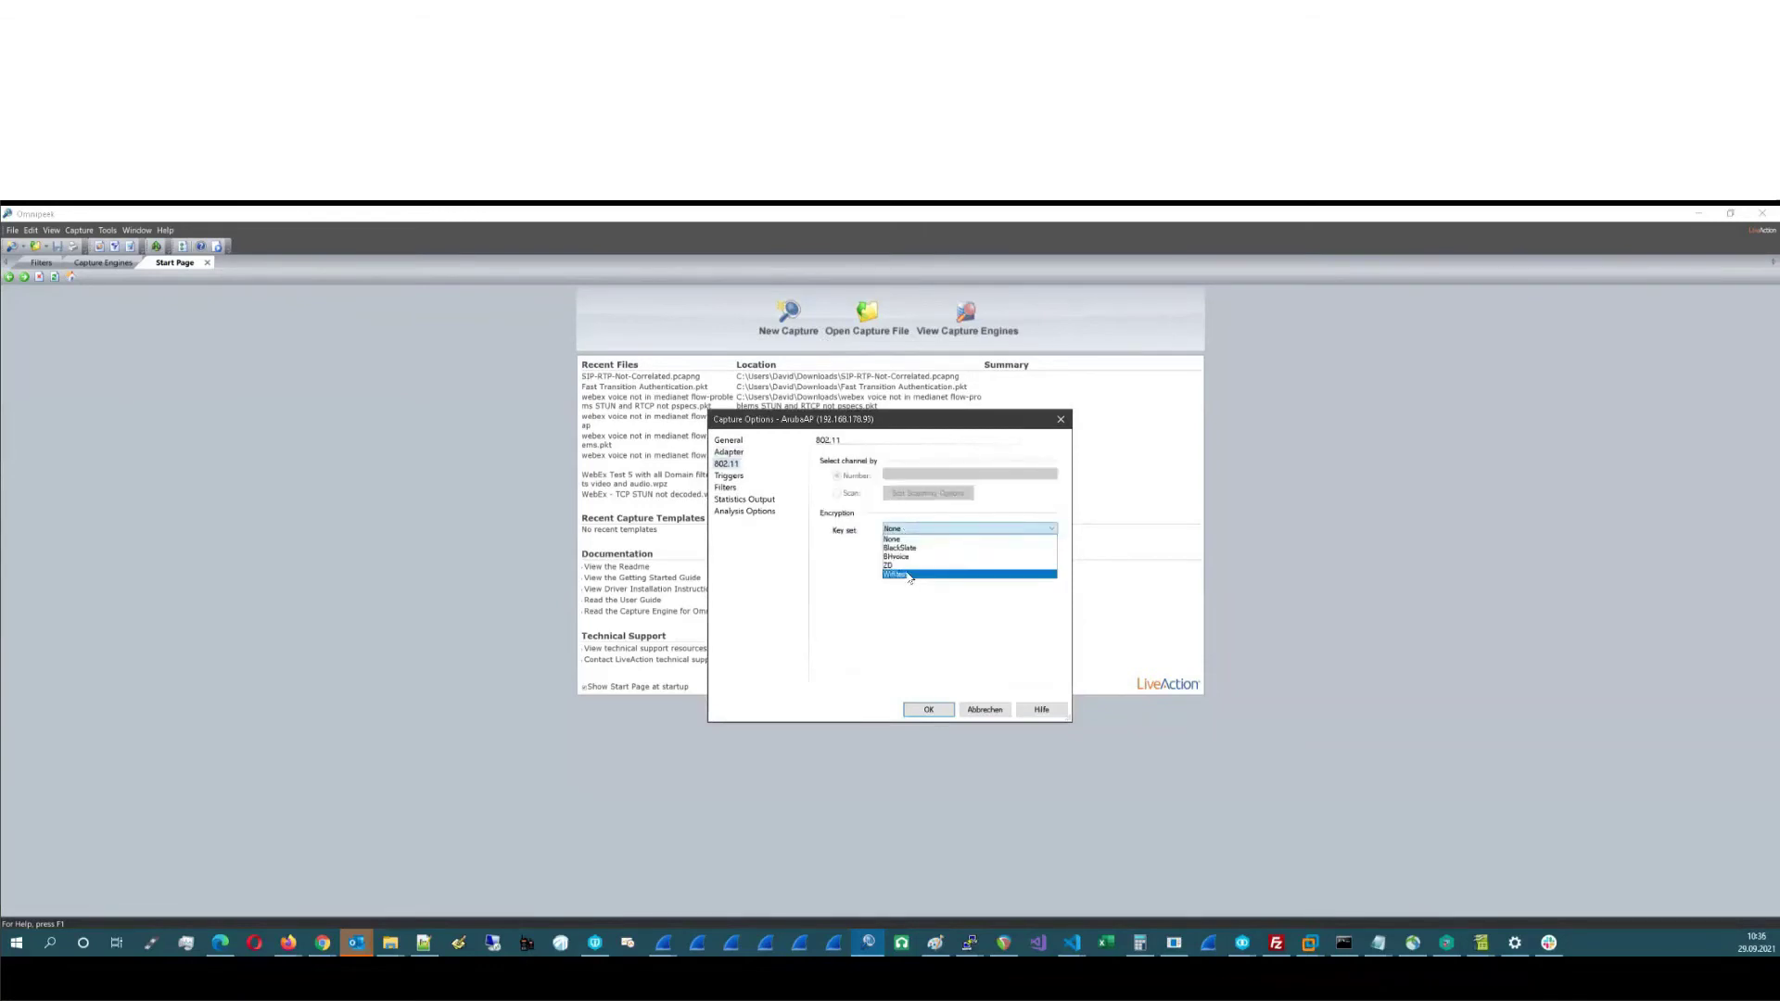
{"action": "left_click", "coordinate": [910, 550]}
{"action": "left_click", "coordinate": [914, 546]}
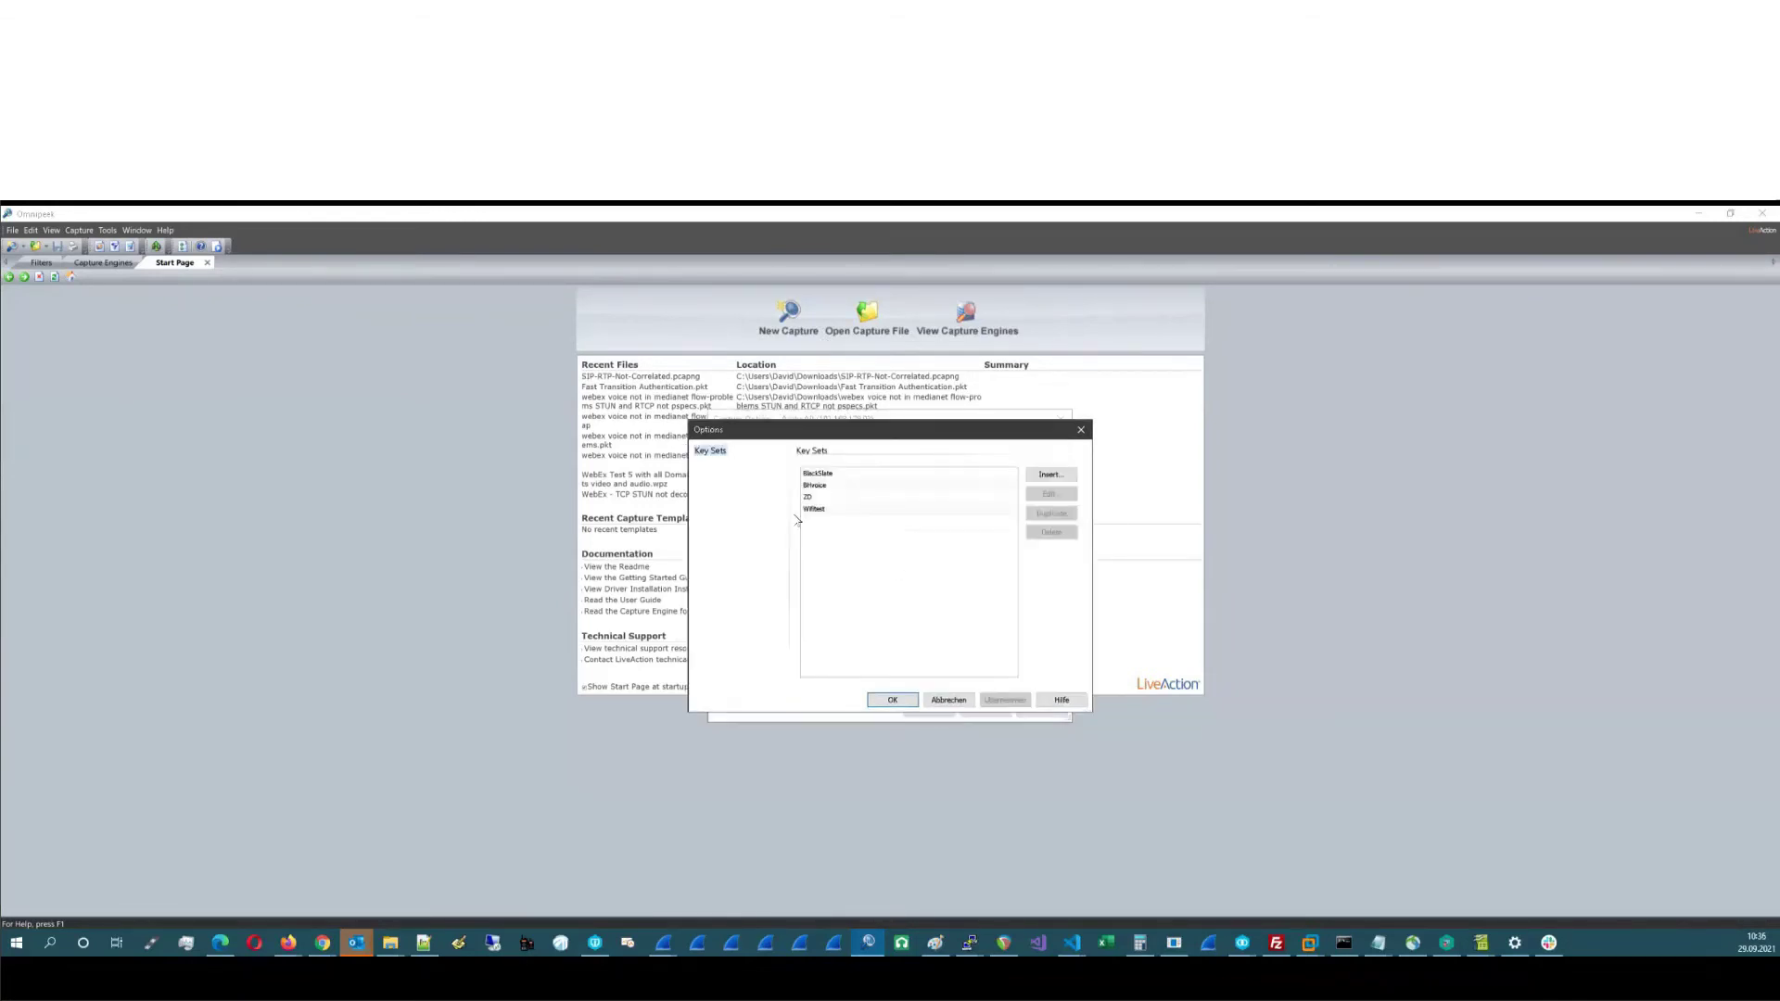
{"action": "left_click", "coordinate": [1052, 497]}
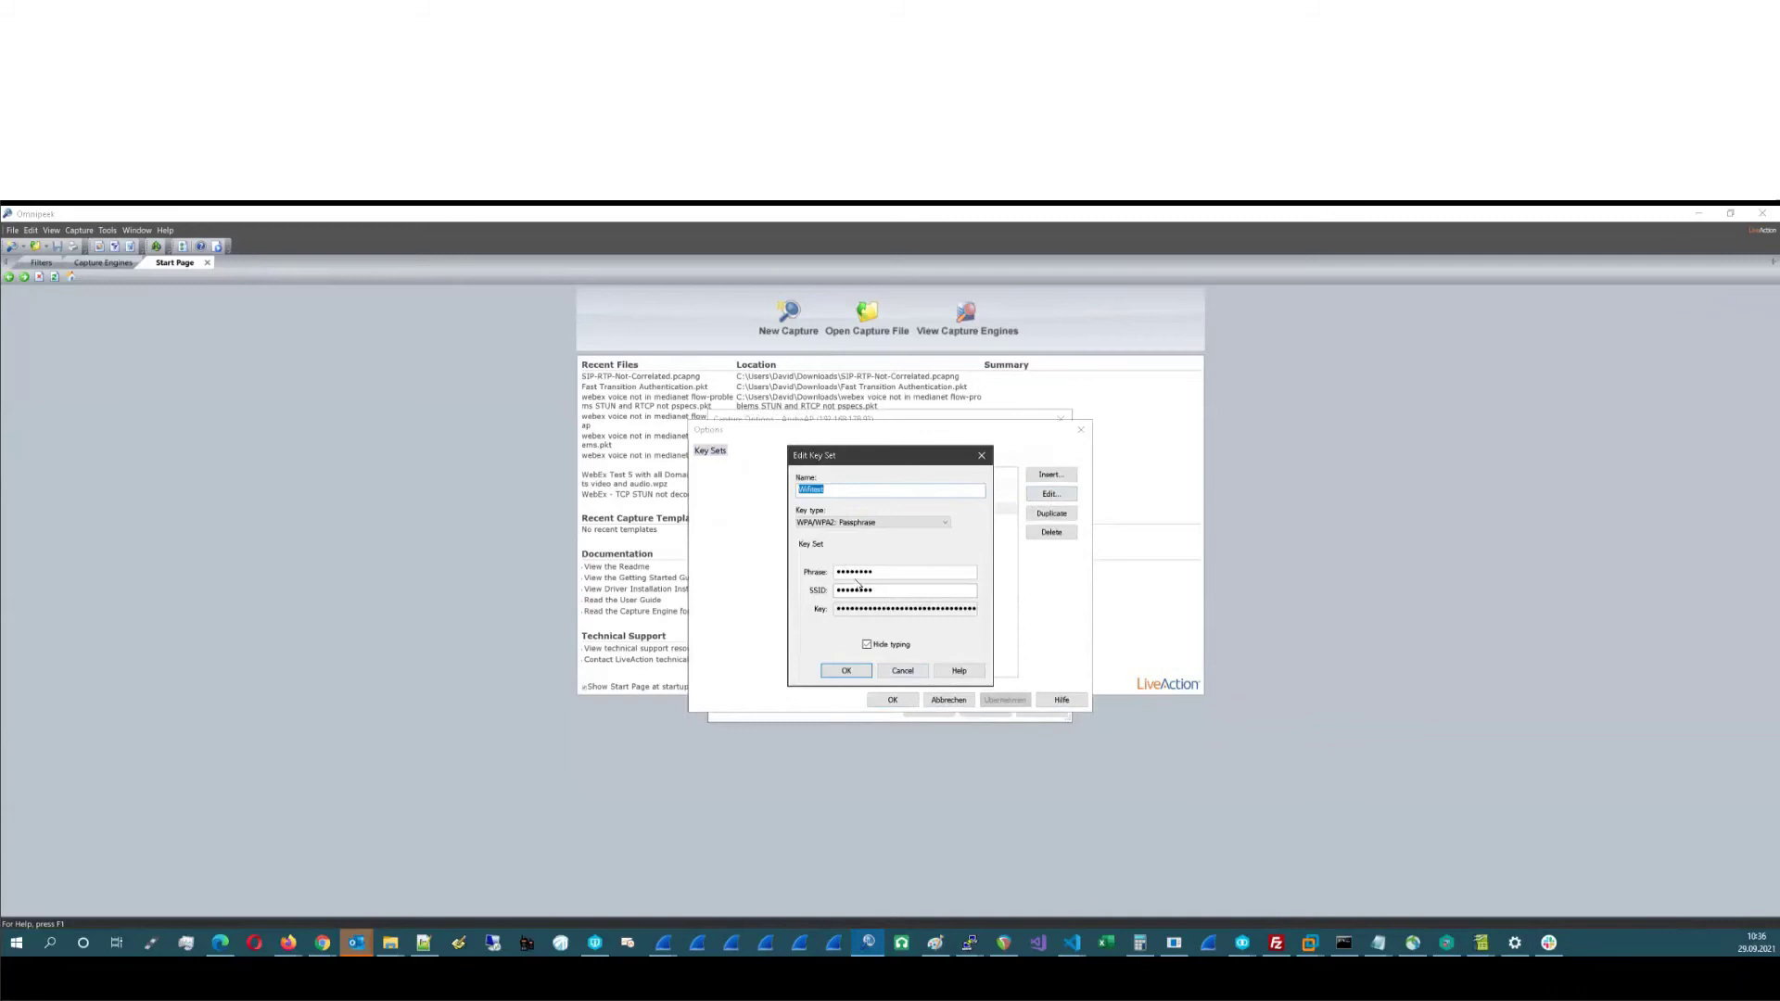
{"action": "left_click", "coordinate": [845, 670]}
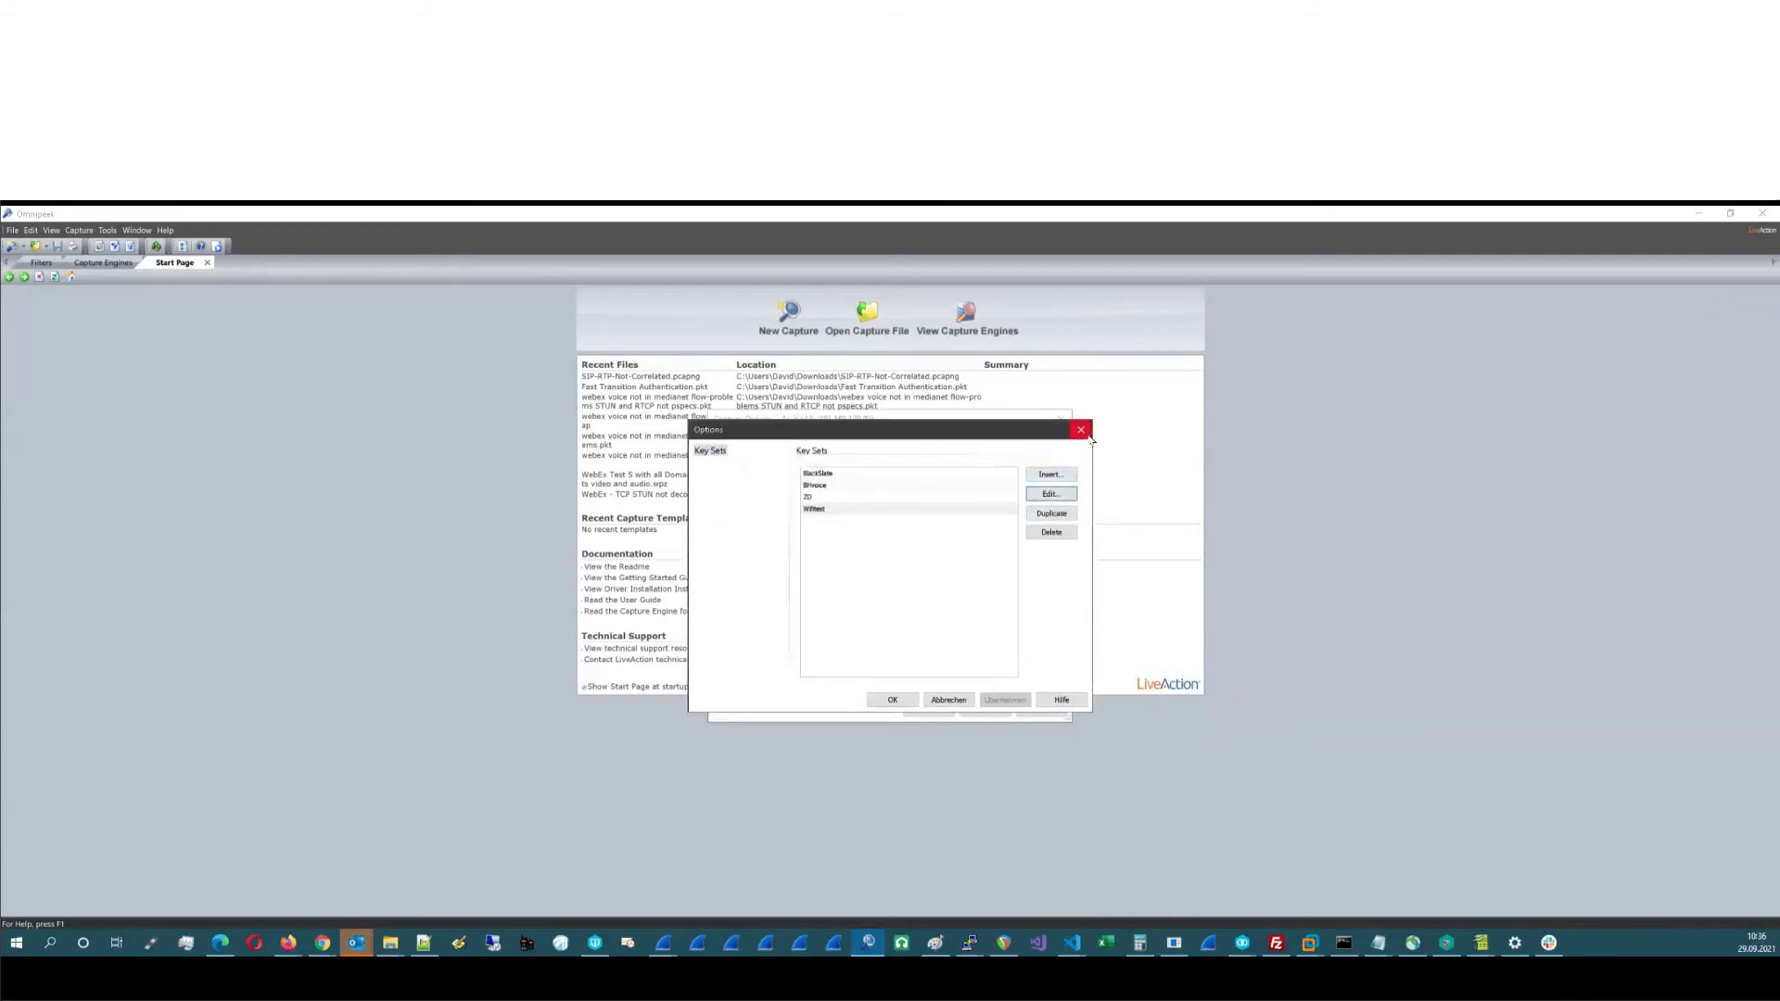
{"action": "left_click", "coordinate": [1082, 429]}
Step: Enable Wireless Node Statistics under Analysis Options and confirm the capture options
{"action": "left_click", "coordinate": [728, 476]}
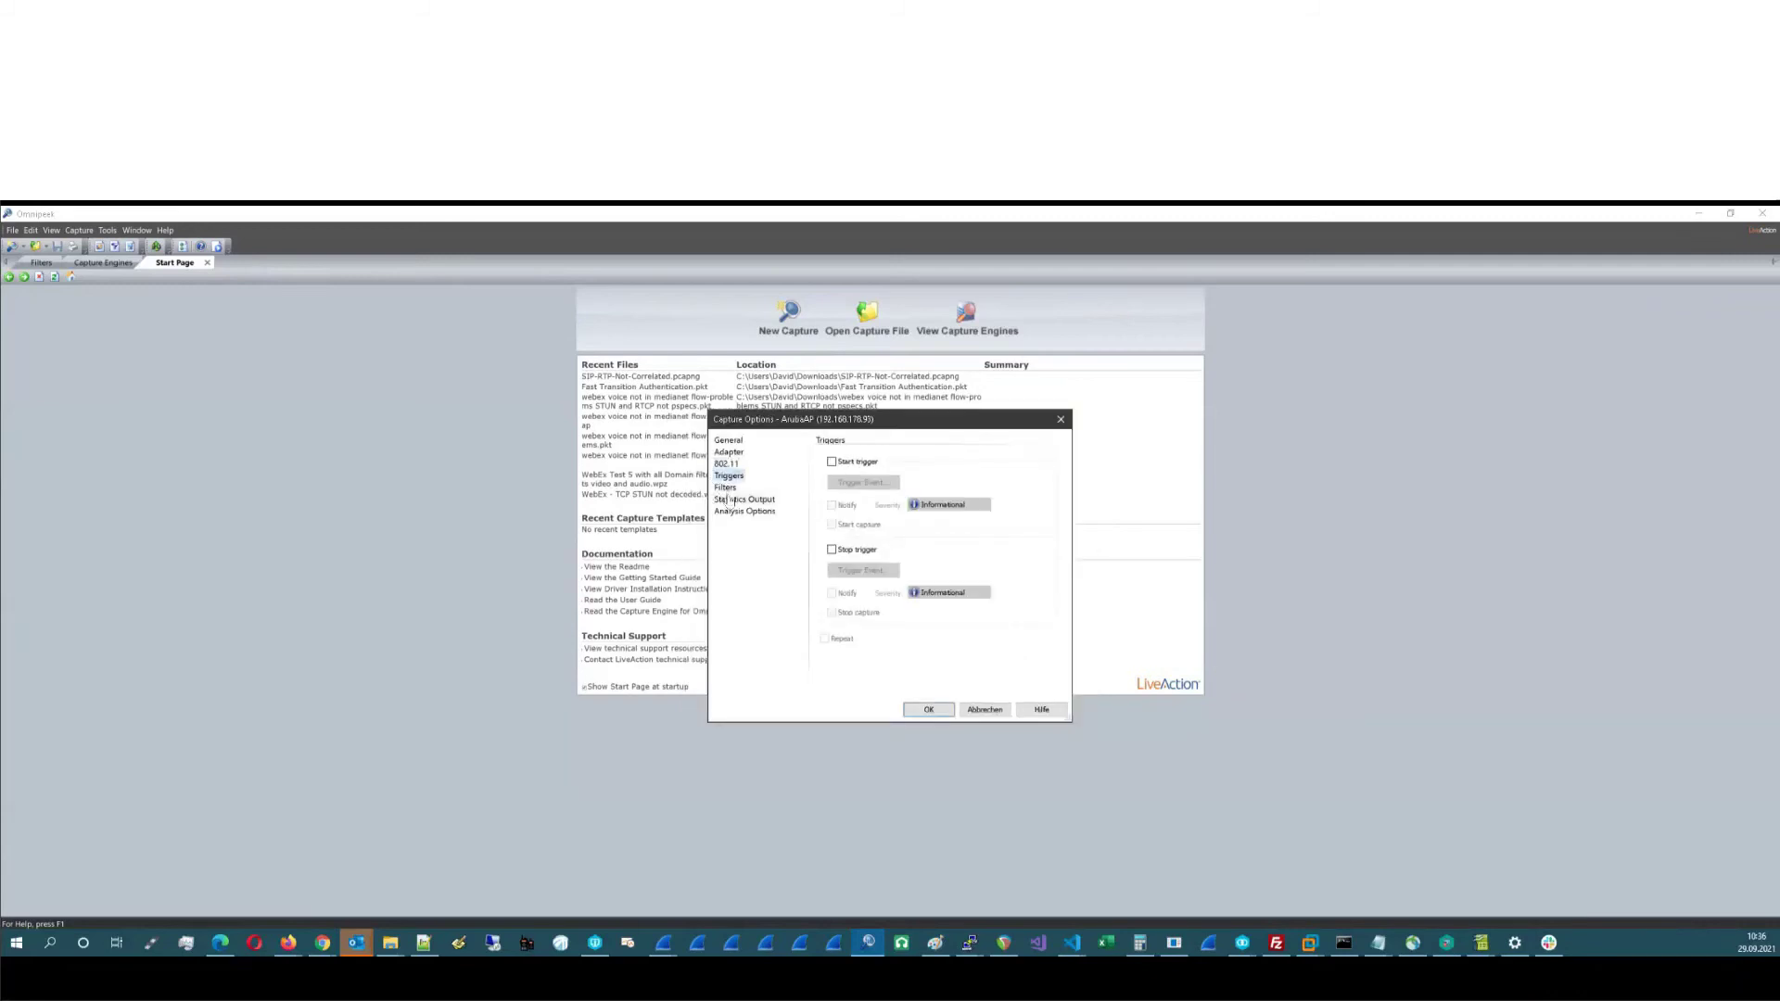
{"action": "left_click", "coordinate": [744, 510]}
{"action": "scroll", "coordinate": [918, 585], "scroll_direction": "down", "scroll_amount": 3}
{"action": "left_click", "coordinate": [874, 616]}
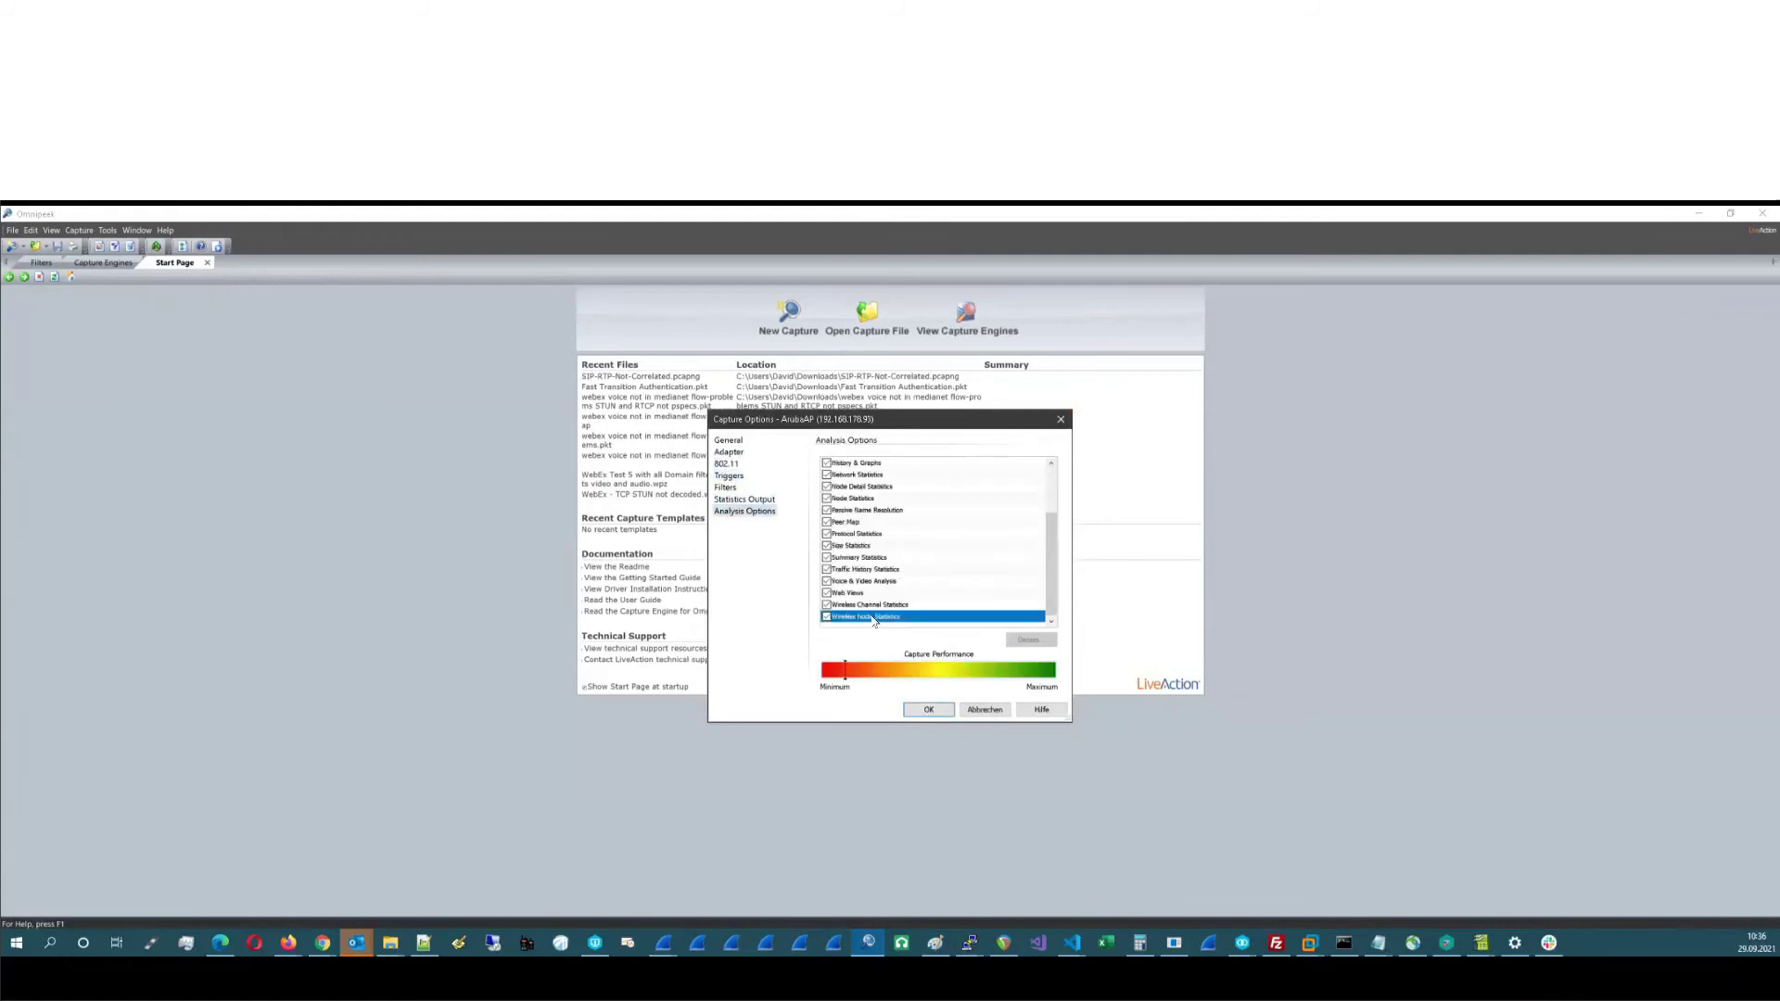
{"action": "left_click", "coordinate": [929, 710]}
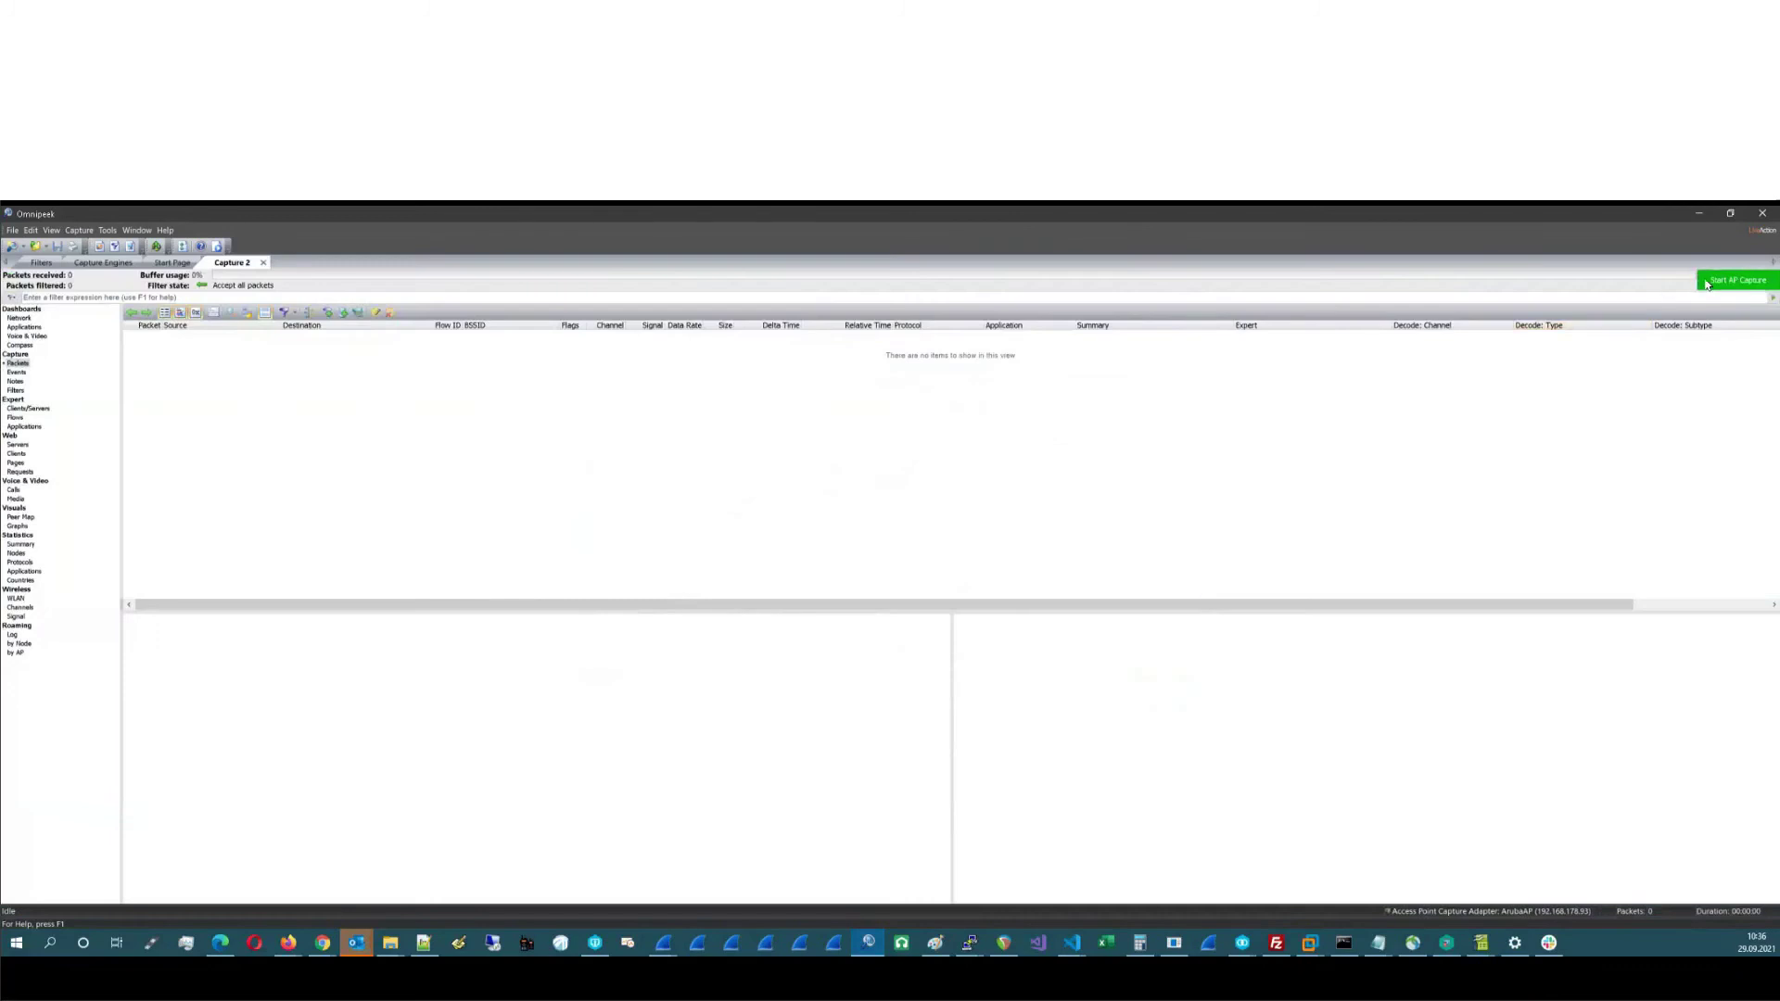
Step: Start the AP capture, select a beacon packet to view its decode, and dismiss the selection summary
{"action": "left_click", "coordinate": [1707, 283]}
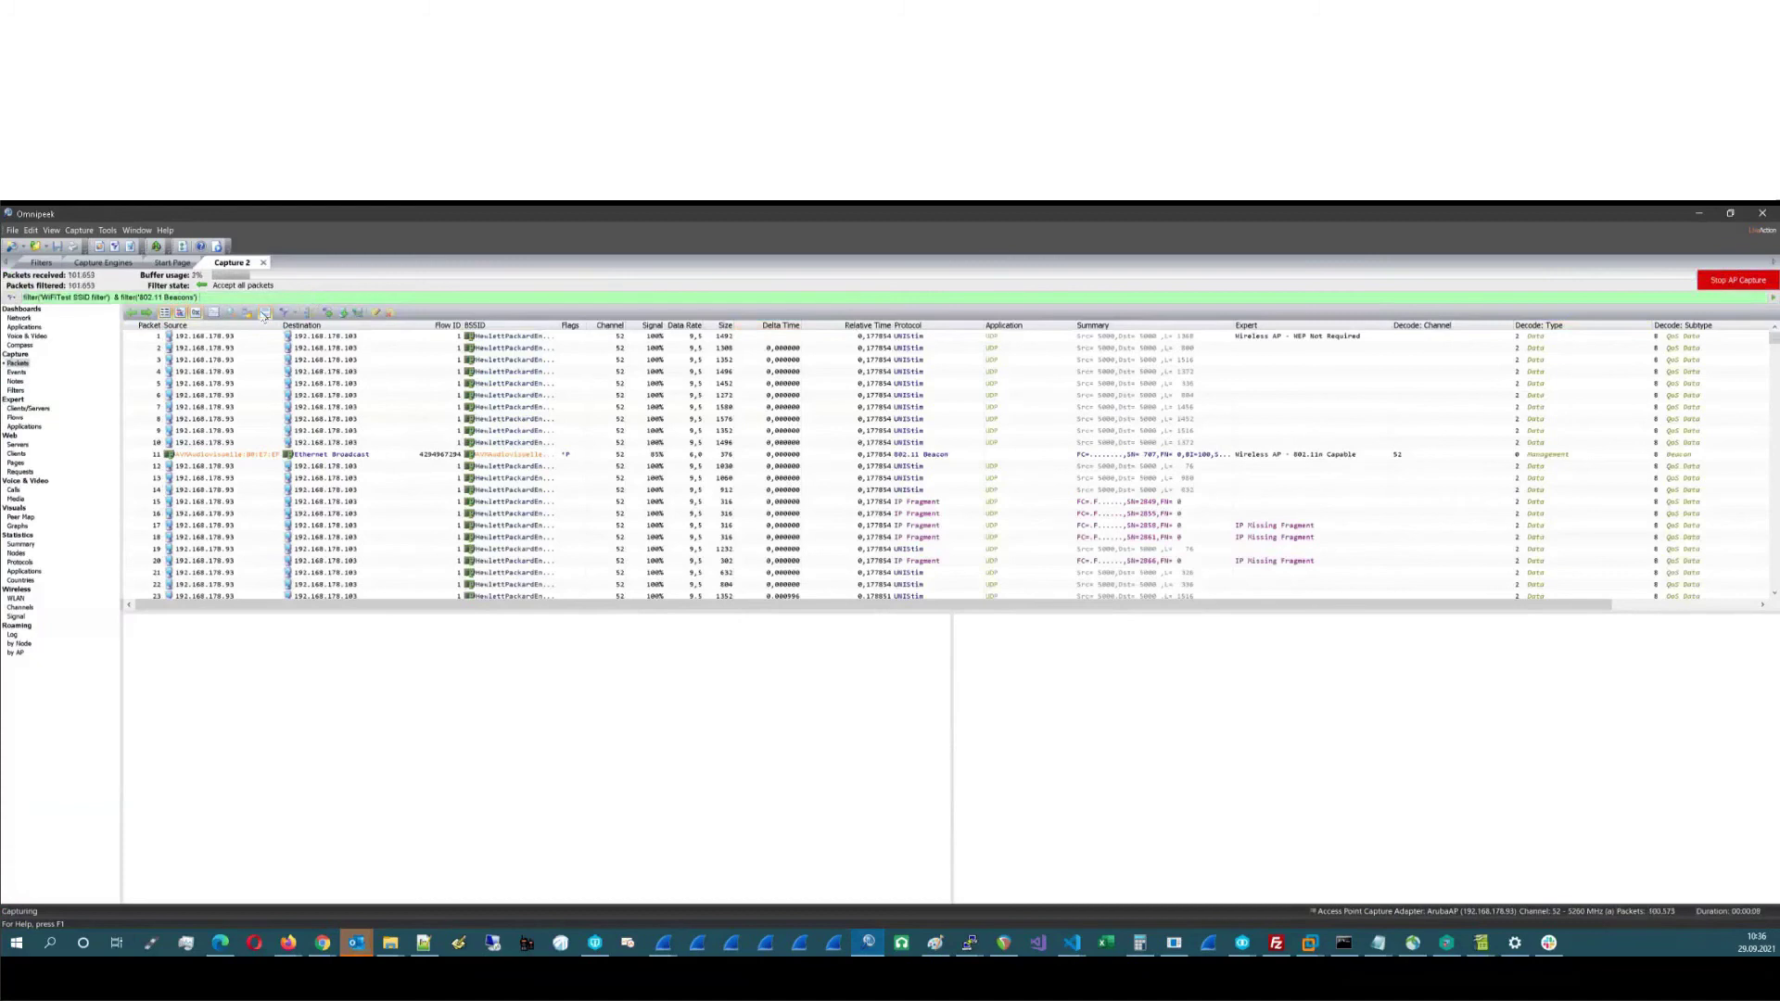
{"action": "left_click", "coordinate": [514, 584]}
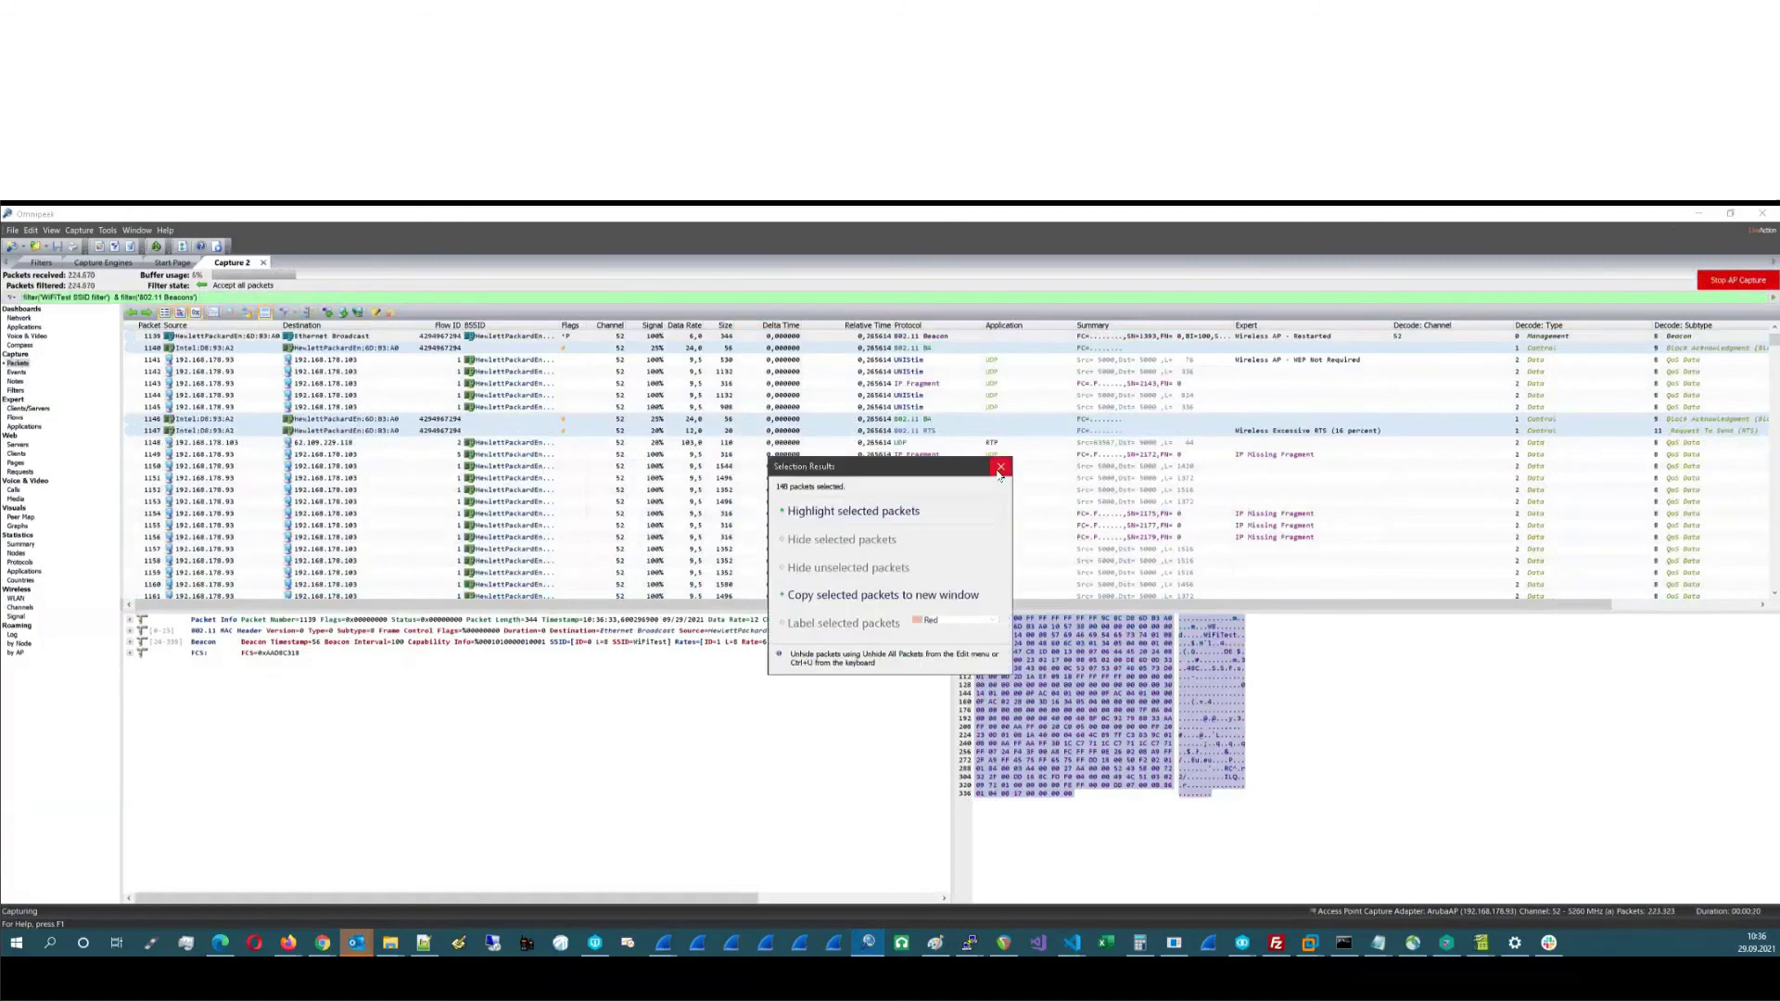
{"action": "left_click", "coordinate": [999, 469]}
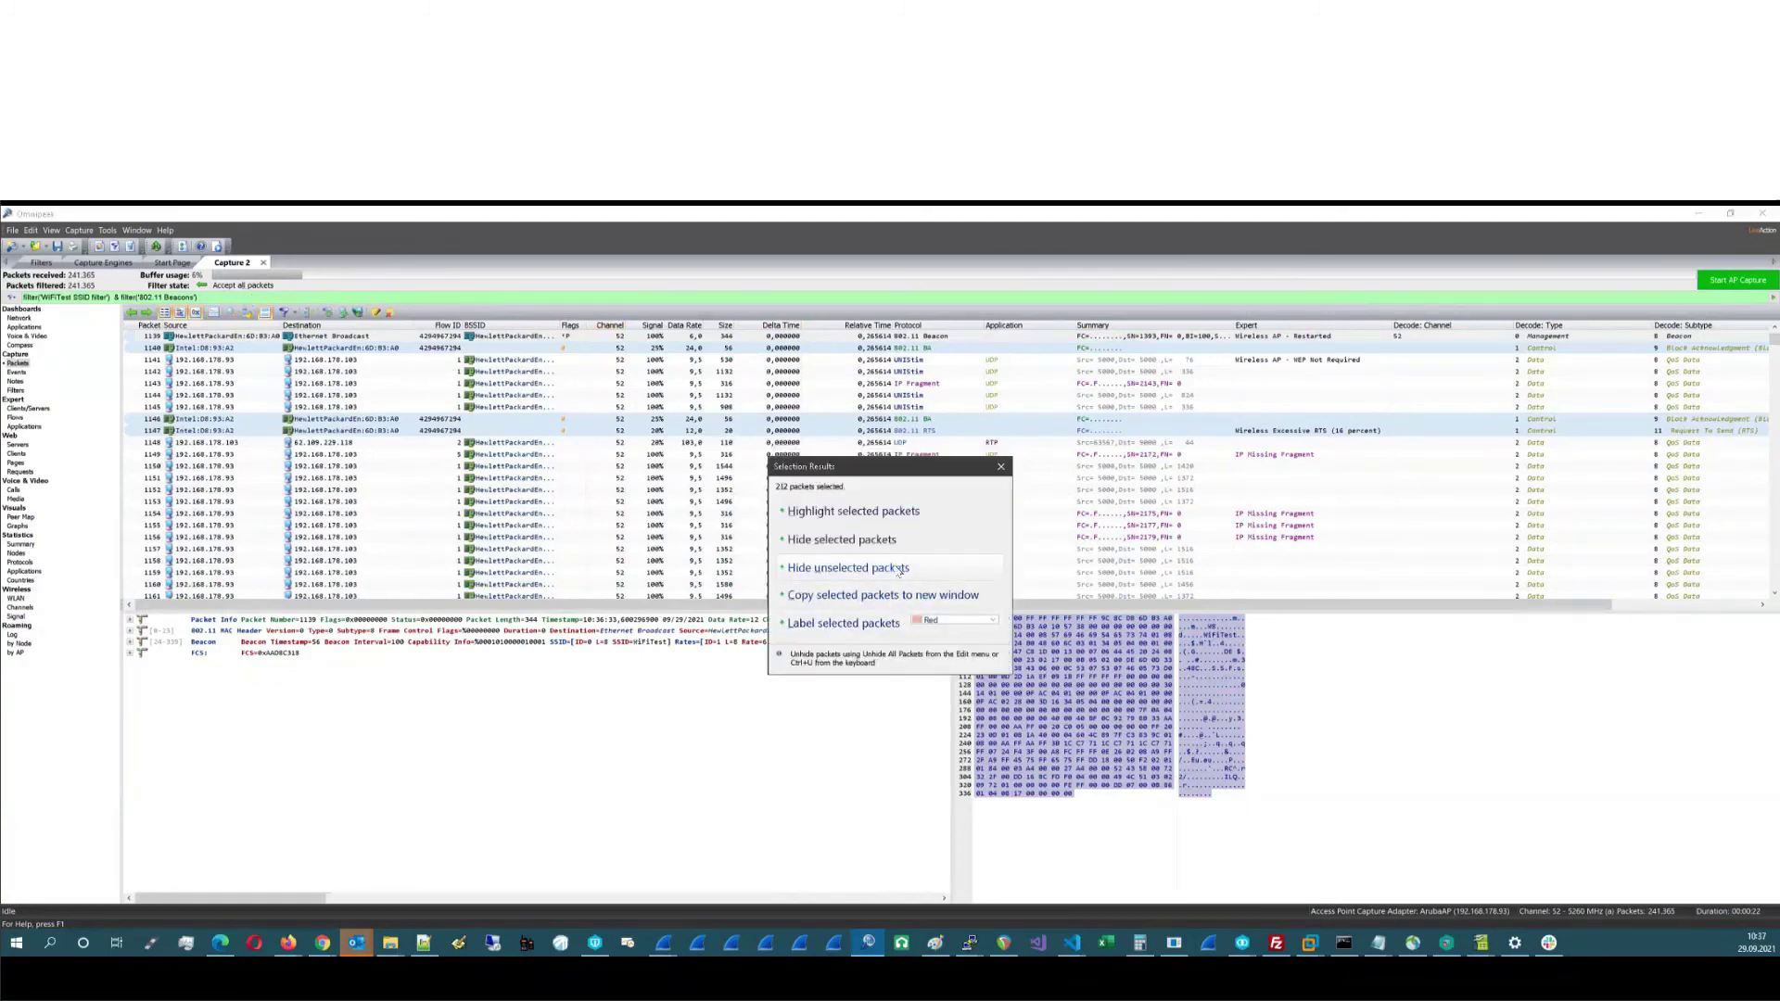
Step: Hide unselected packets and expand the beacon decode's HE Capabilities and HE Operation elements
{"action": "left_click", "coordinate": [847, 568]}
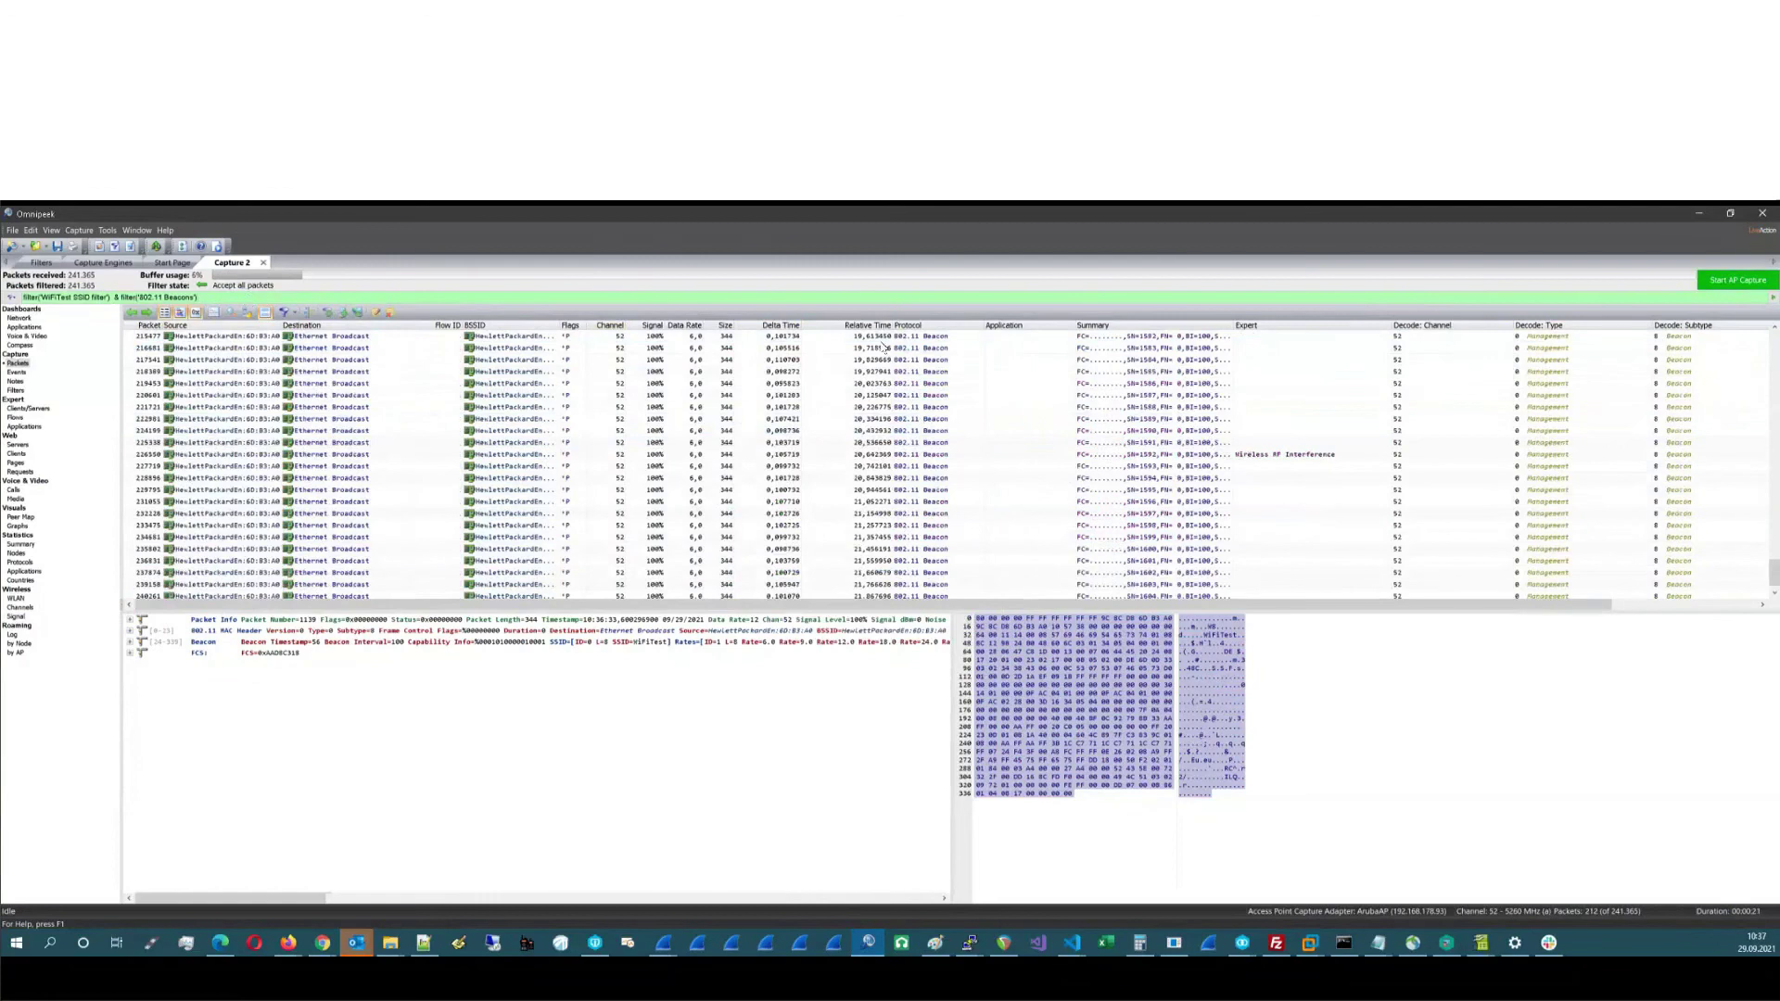
{"action": "left_click", "coordinate": [145, 646]}
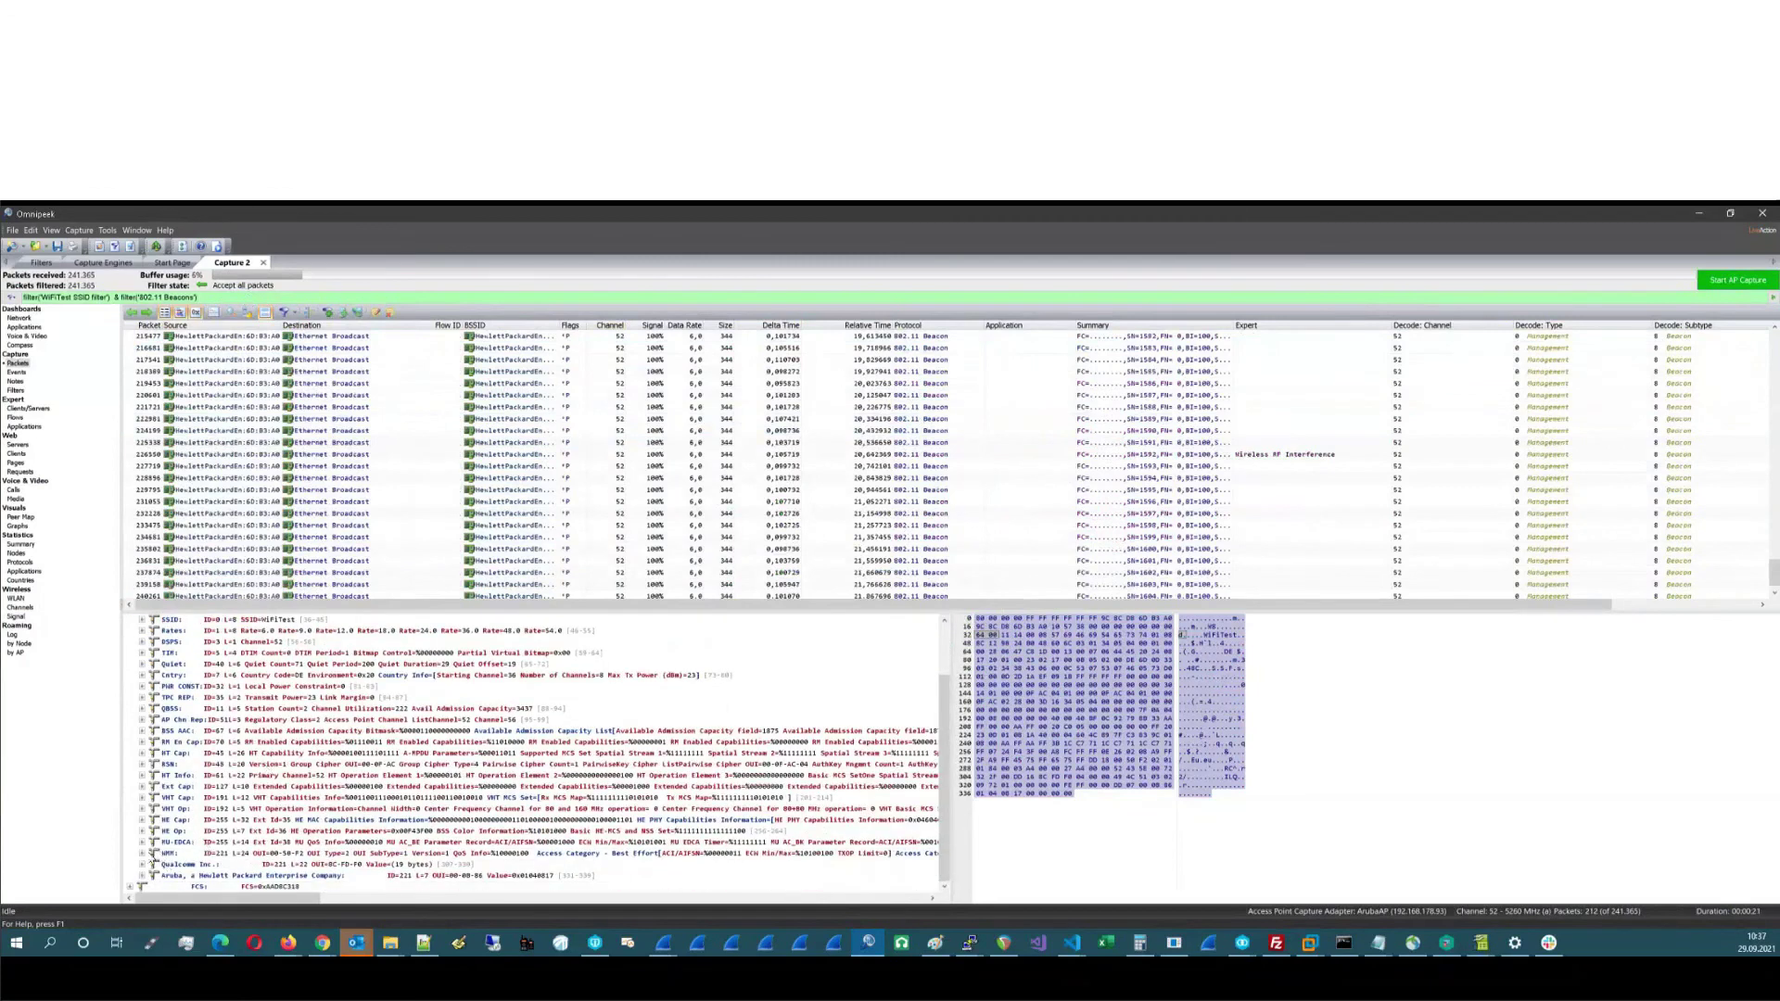
{"action": "left_click", "coordinate": [145, 822]}
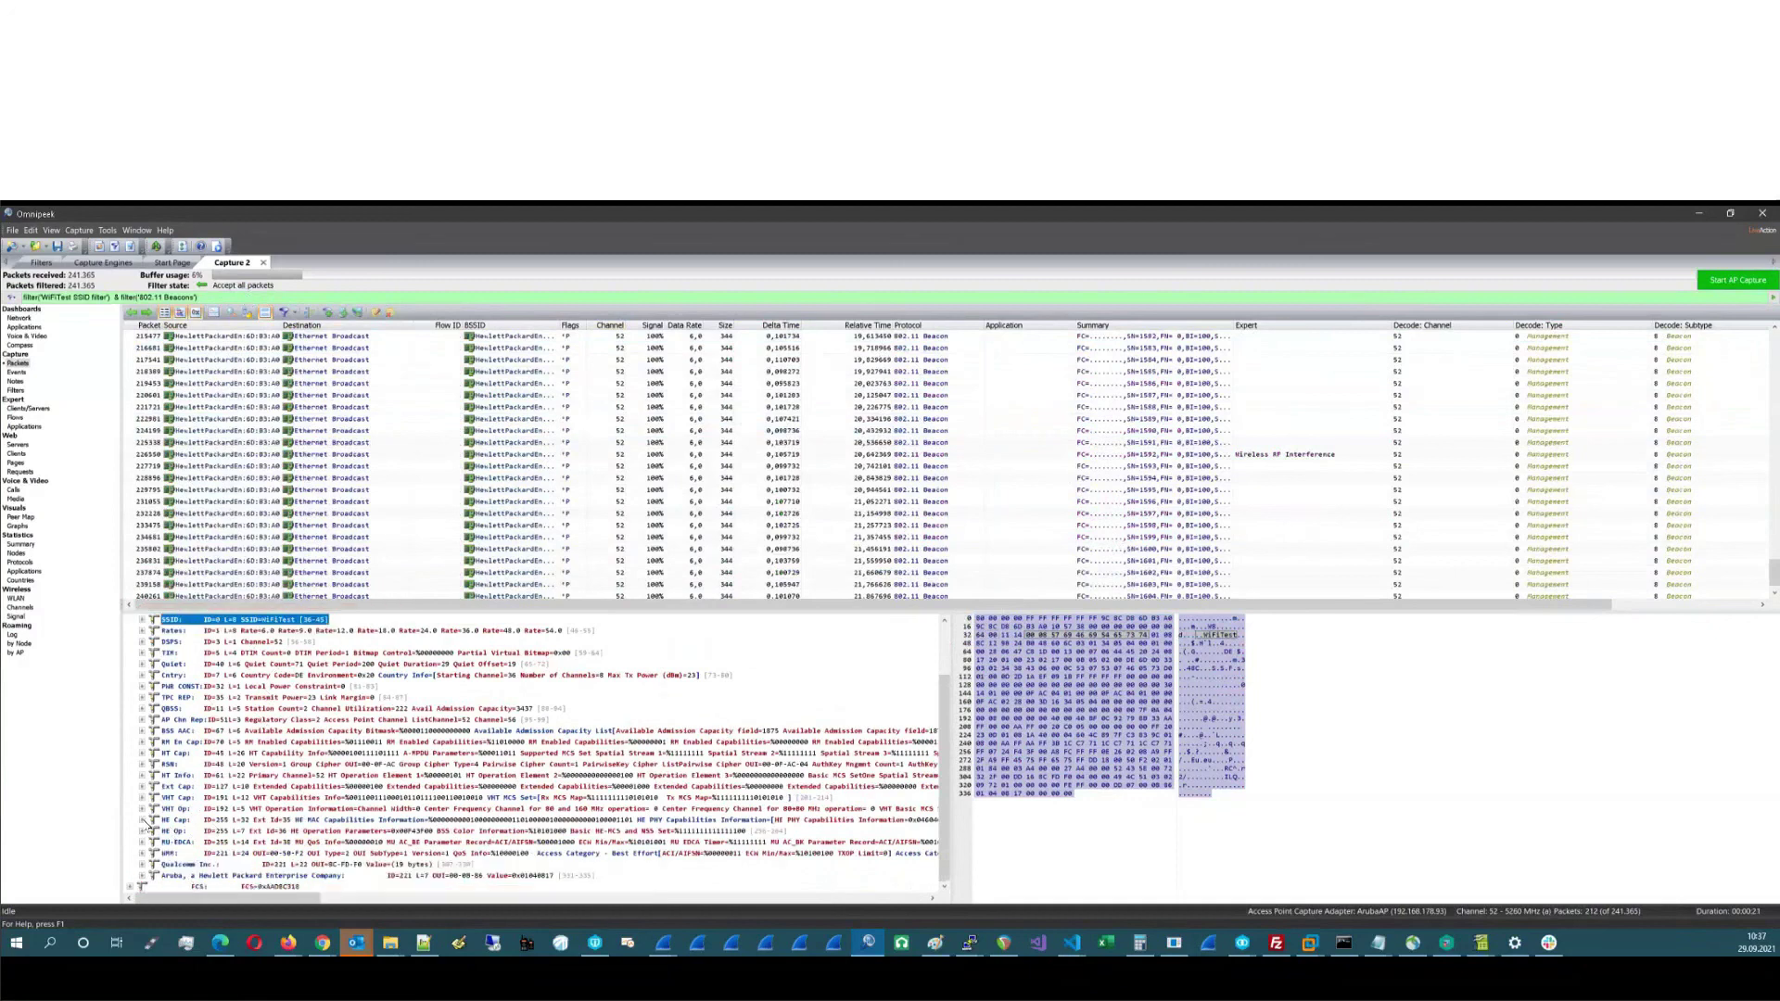
{"action": "left_click", "coordinate": [143, 825]}
{"action": "scroll", "coordinate": [172, 824], "scroll_direction": "down", "scroll_amount": 1}
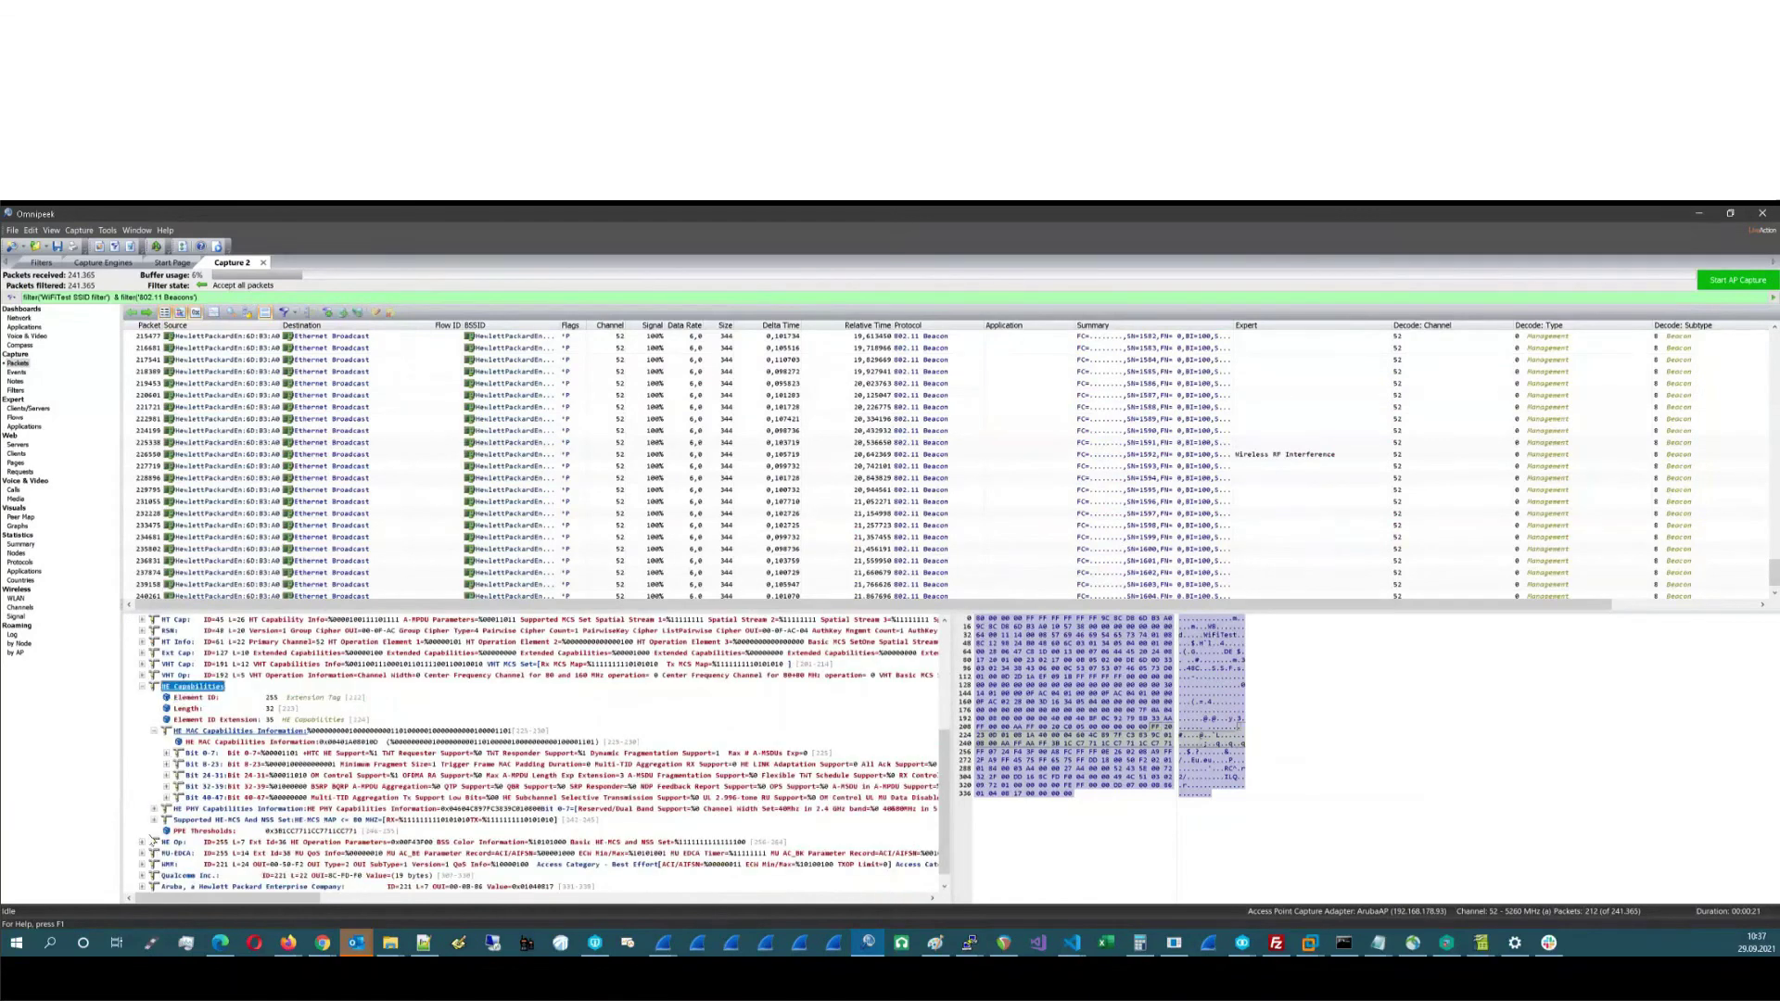
{"action": "left_click", "coordinate": [153, 842]}
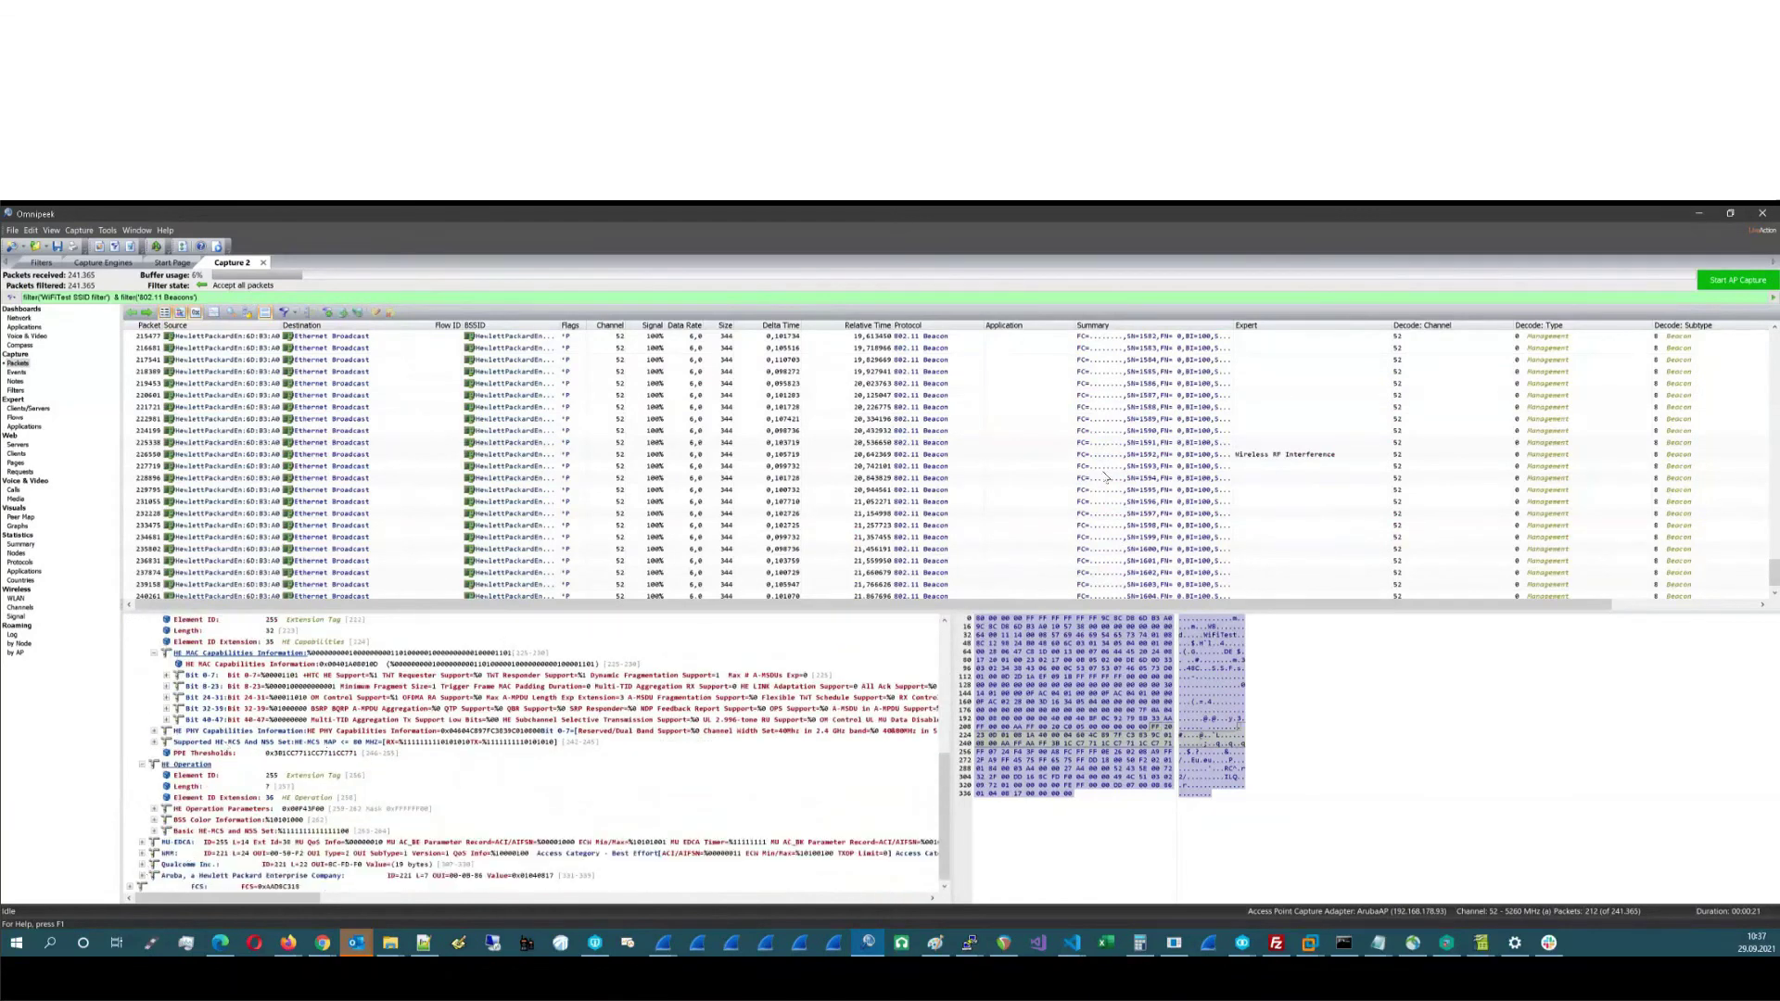